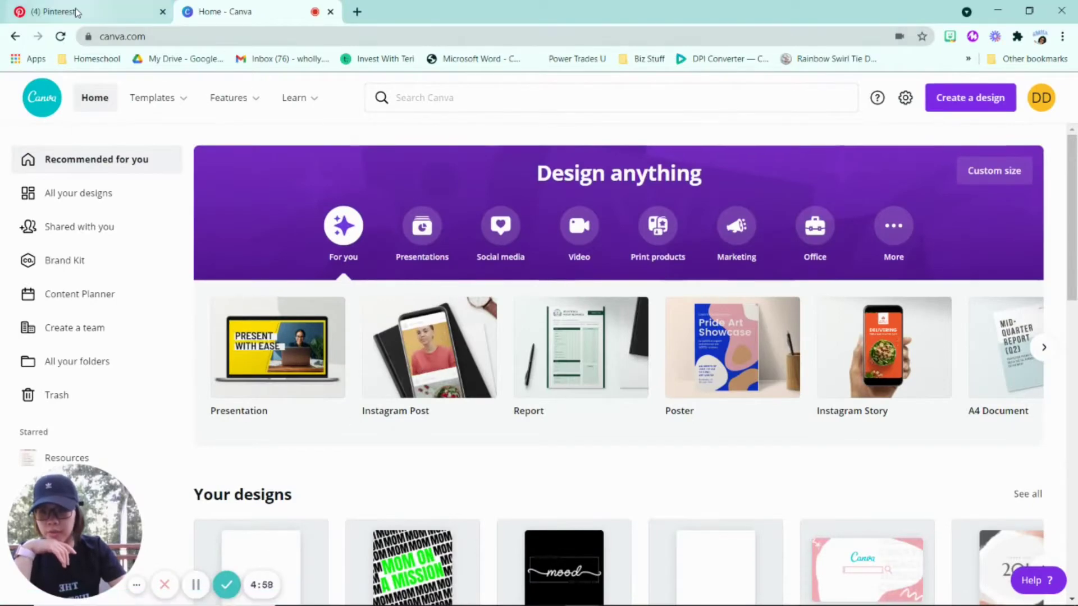
# Switch to Pinterest's All Pins page to browse saved stacked-typography examples like RITUALS and EXPO
pyautogui.click(85, 12)
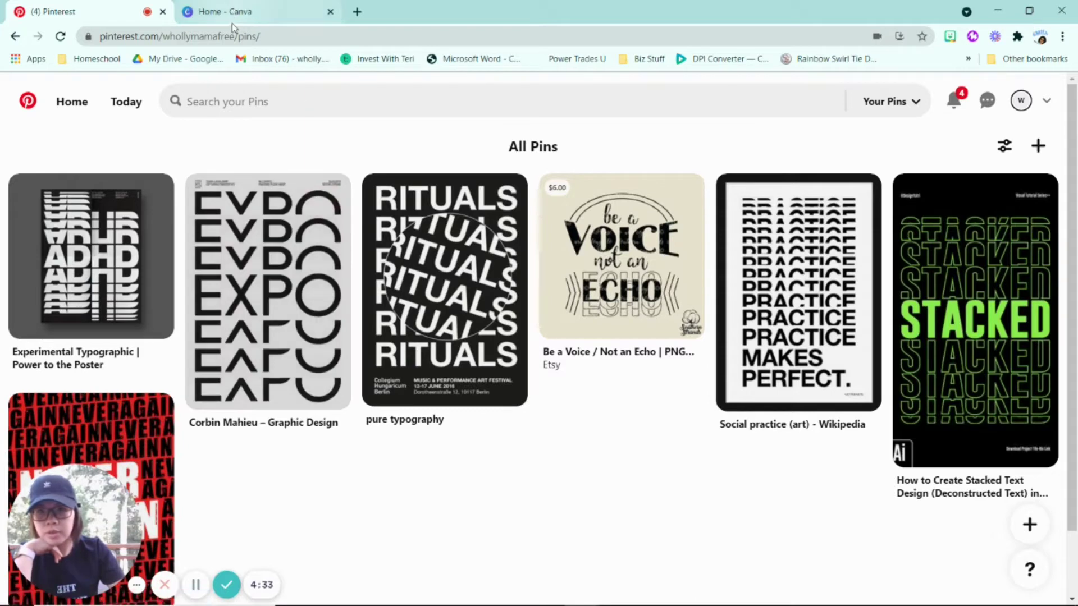
# Back in Canva, create a new blank design using the recent 2000 × 2000 px custom size
pyautogui.click(258, 14)
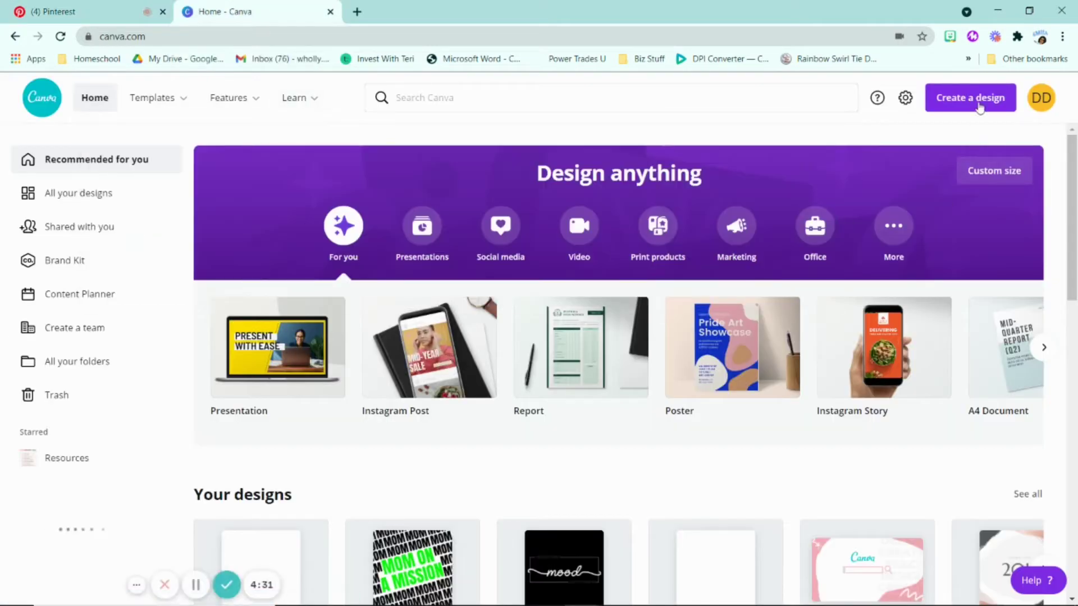
pyautogui.click(967, 98)
pyautogui.click(891, 471)
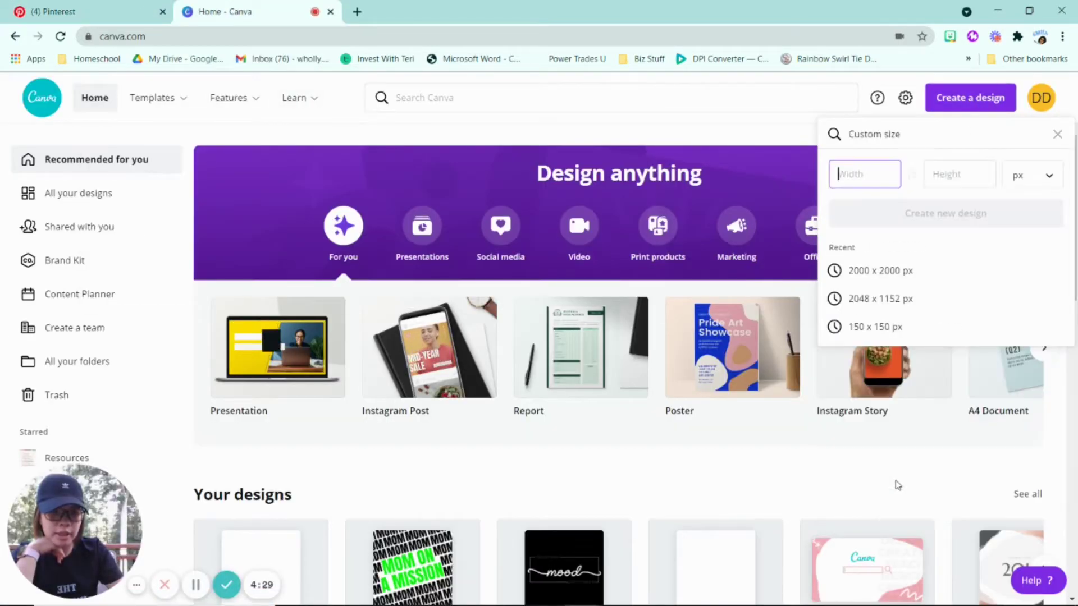
pyautogui.click(892, 271)
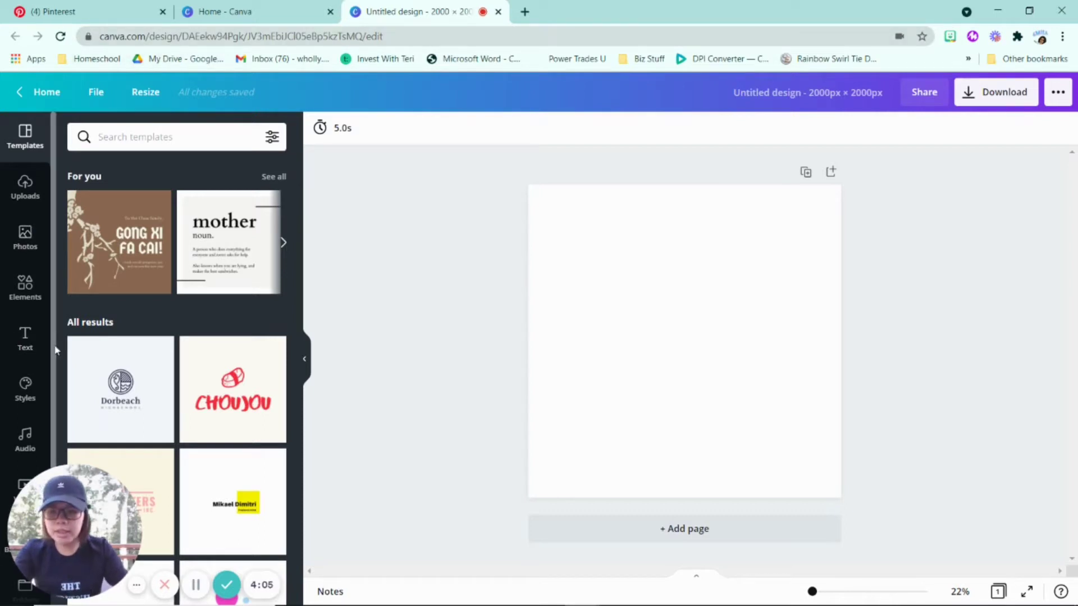
# Add a text box and replace its placeholder text with 'gratitude'
pyautogui.press('t')
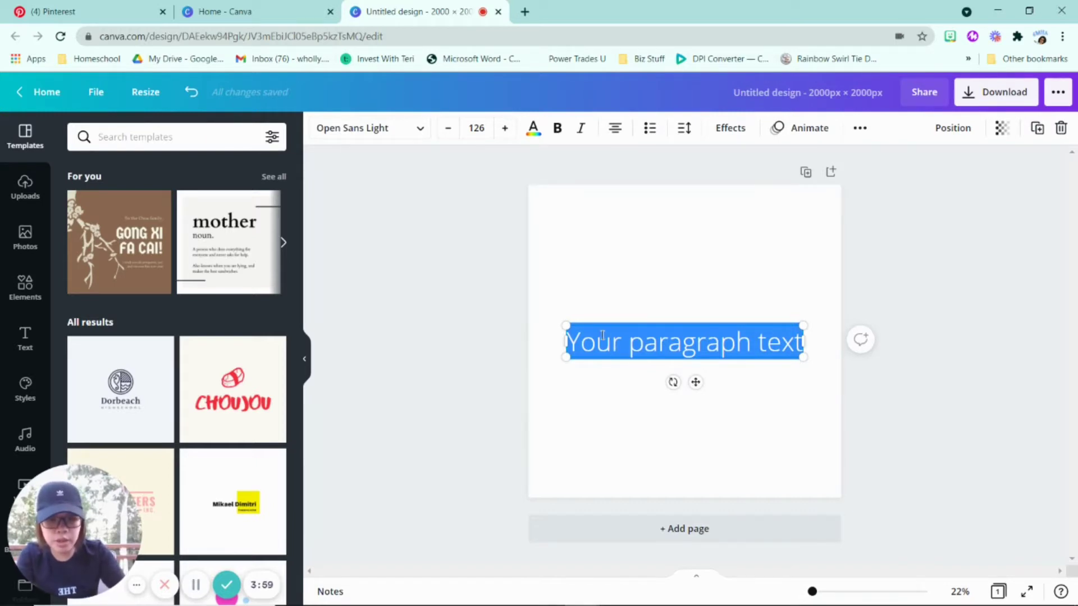
pyautogui.moveTo(696, 381); pyautogui.dragTo(696, 360)
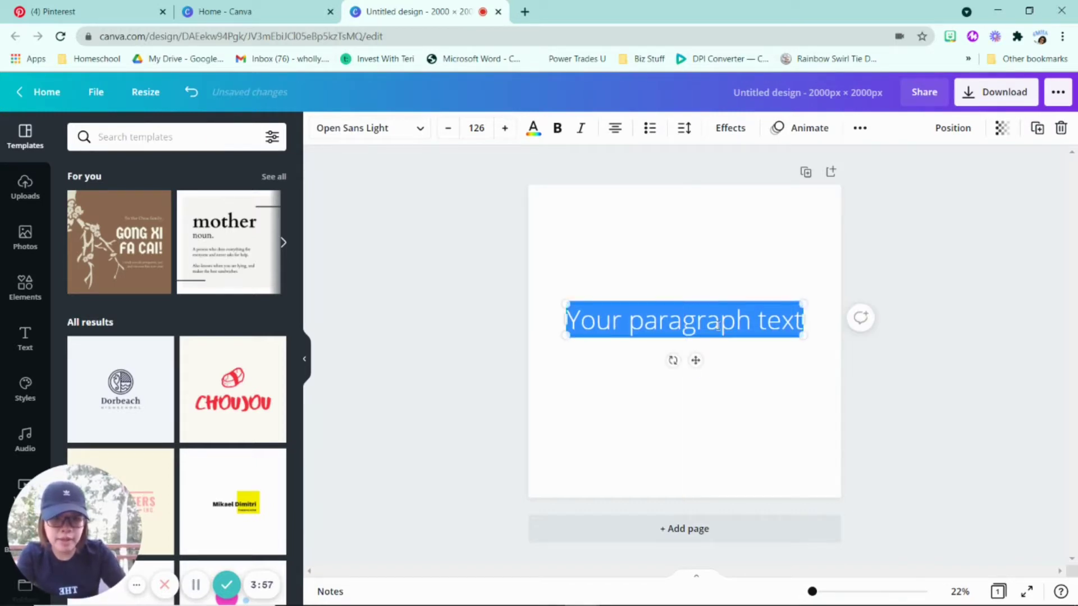
pyautogui.doubleClick(718, 326)
pyautogui.moveTo(802, 321); pyautogui.dragTo(565, 314)
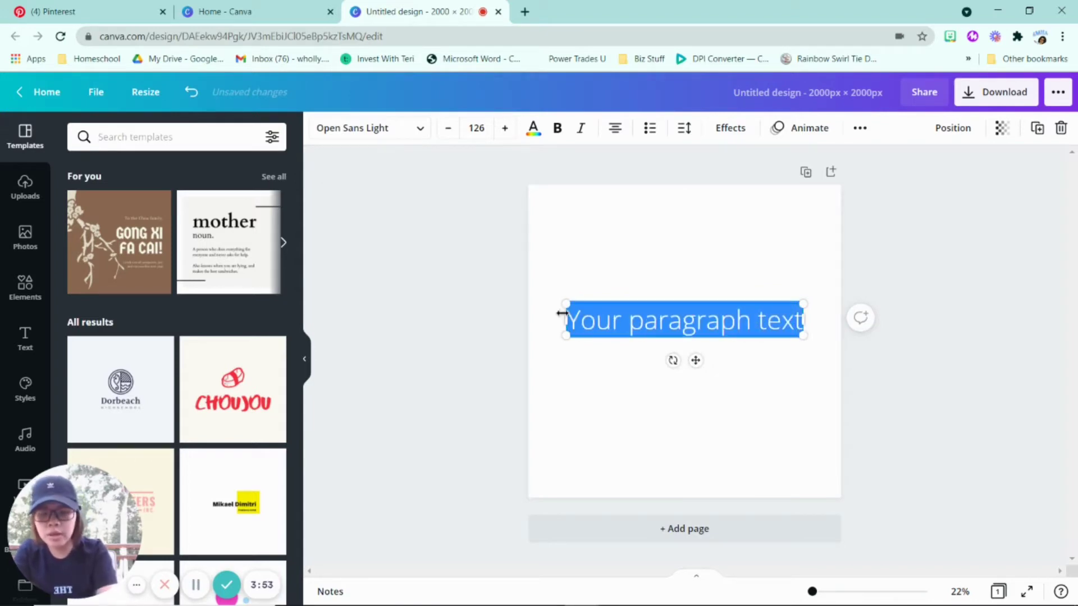
pyautogui.write('grat')
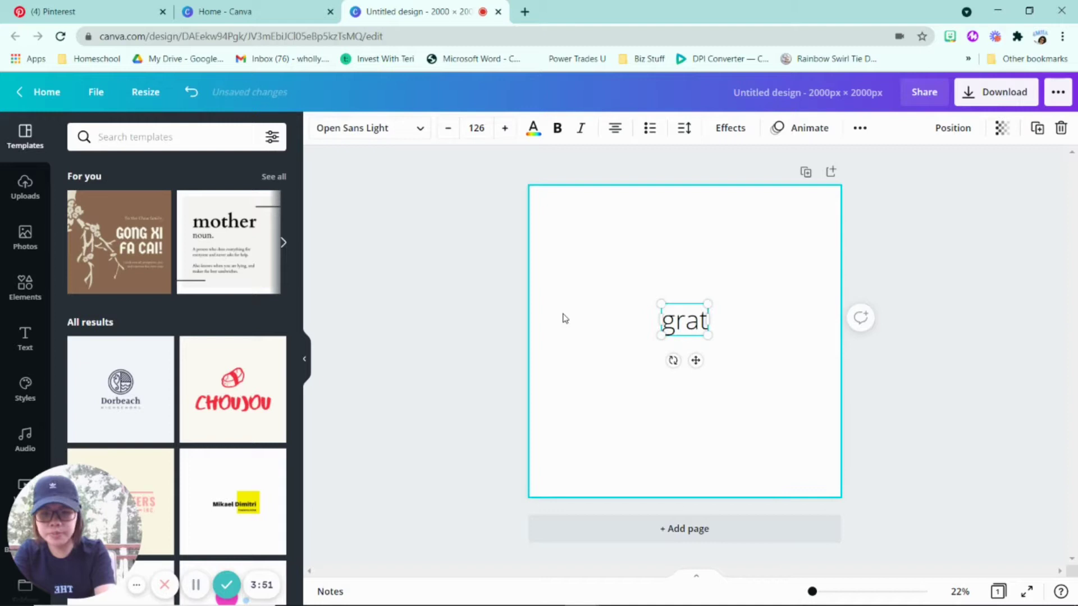
pyautogui.write('itude')
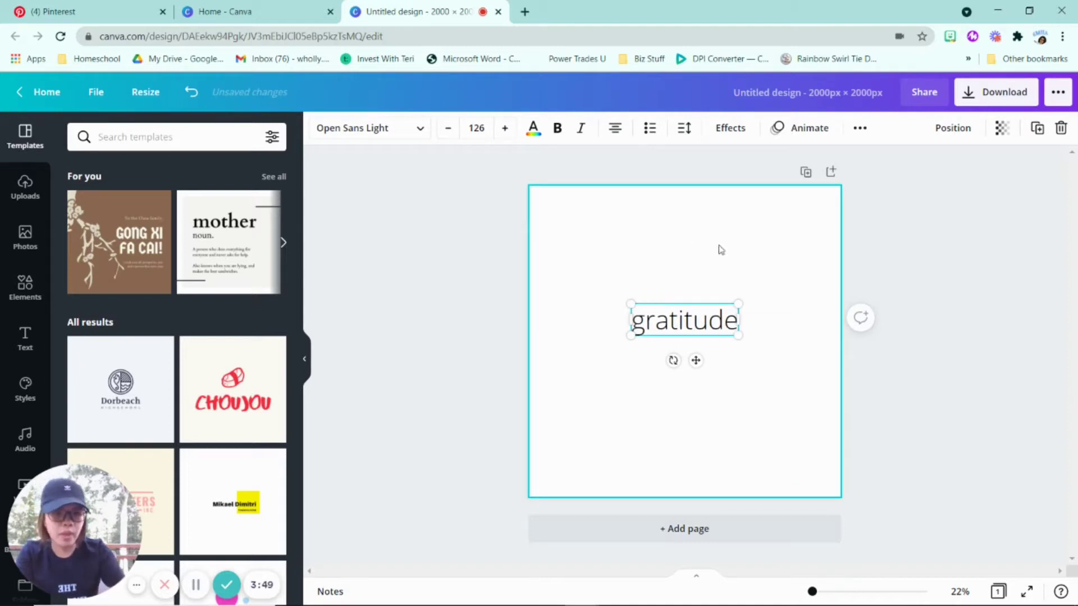
# Enlarge 'gratitude', centre it on the page, and set its font size to 250
pyautogui.moveTo(631, 304); pyautogui.dragTo(552, 281)
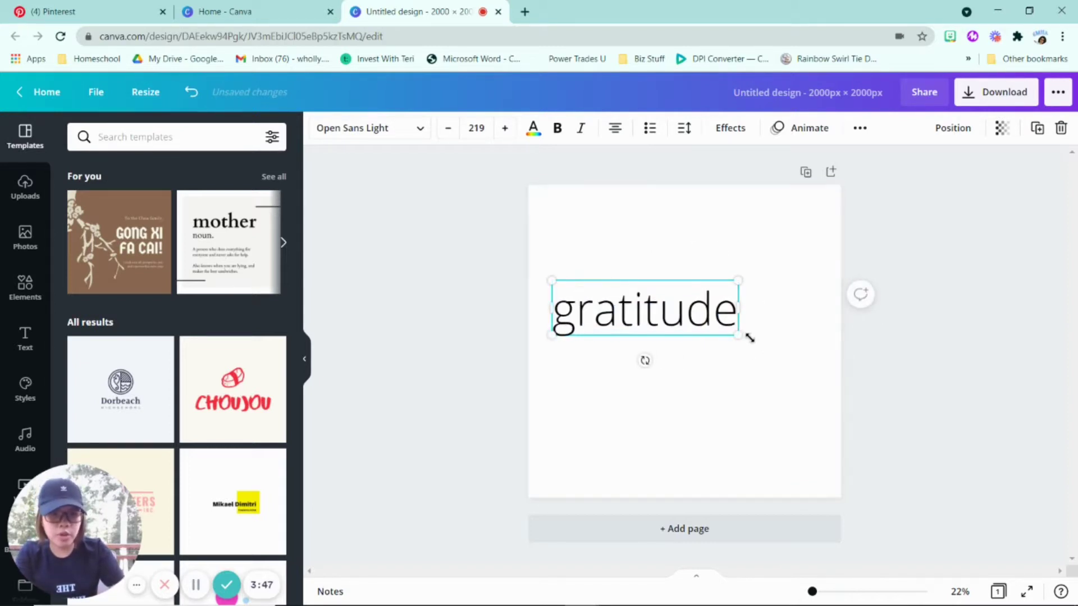
pyautogui.moveTo(737, 334); pyautogui.dragTo(819, 359)
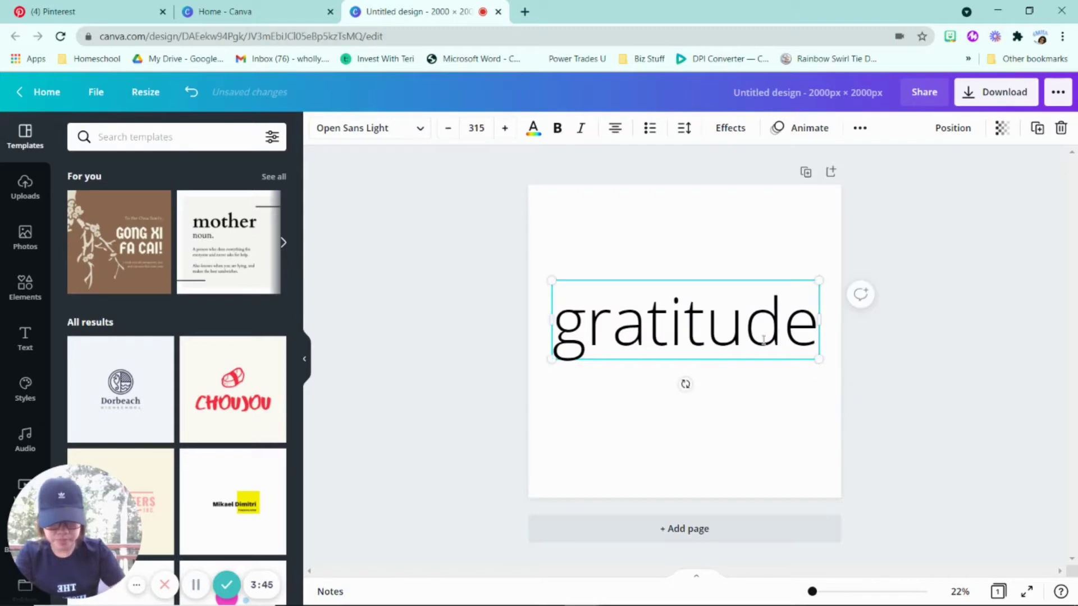
pyautogui.moveTo(701, 360); pyautogui.dragTo(700, 380)
pyautogui.moveTo(817, 302); pyautogui.dragTo(779, 315)
pyautogui.moveTo(702, 377); pyautogui.dragTo(712, 367)
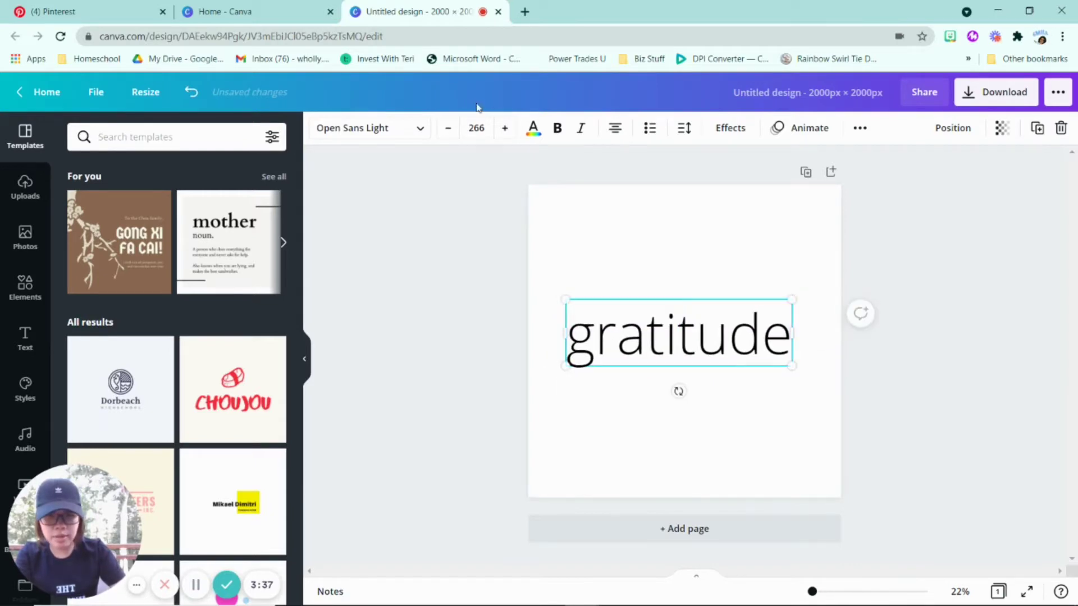
pyautogui.click(490, 129)
pyautogui.write('250')
pyautogui.press('Return')
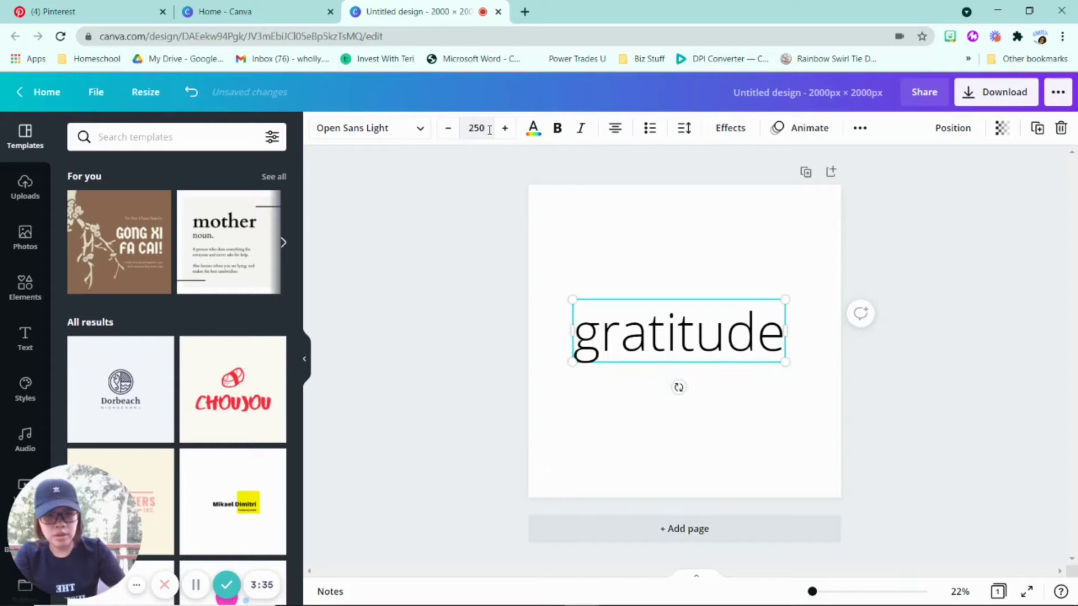
# Try the Anton font on 'gratitude', then undo the accidental changes back to the thin font
pyautogui.click(413, 129)
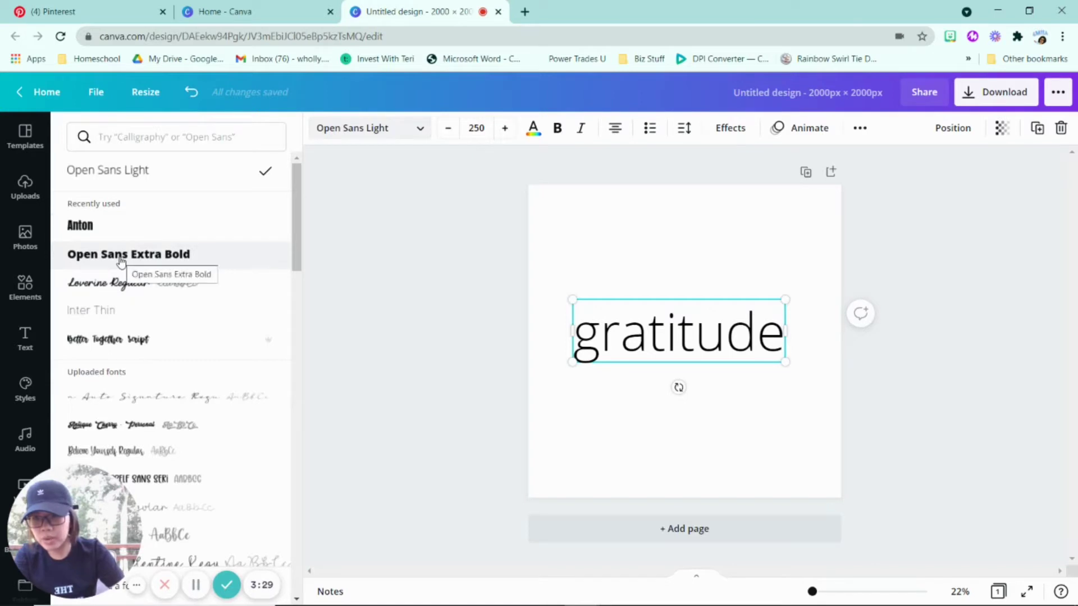
pyautogui.click(128, 238)
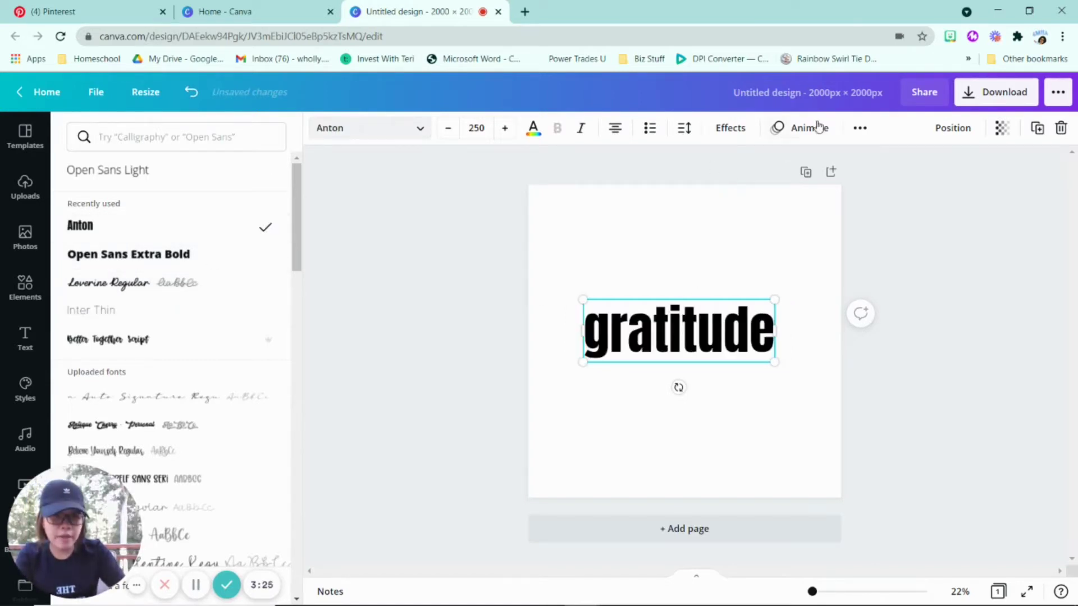
pyautogui.click(860, 128)
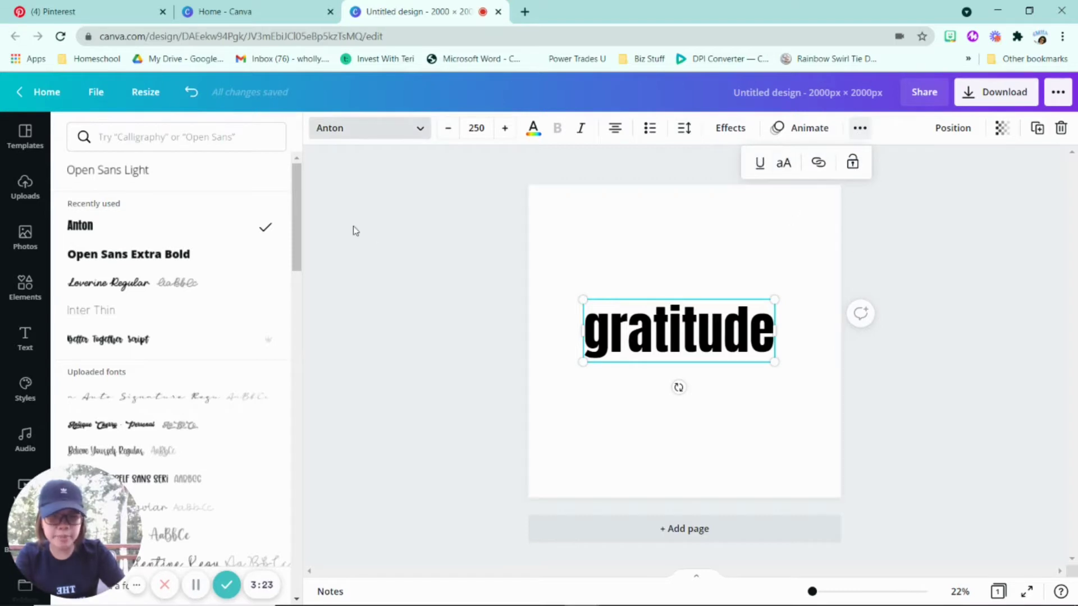
pyautogui.press('Escape')
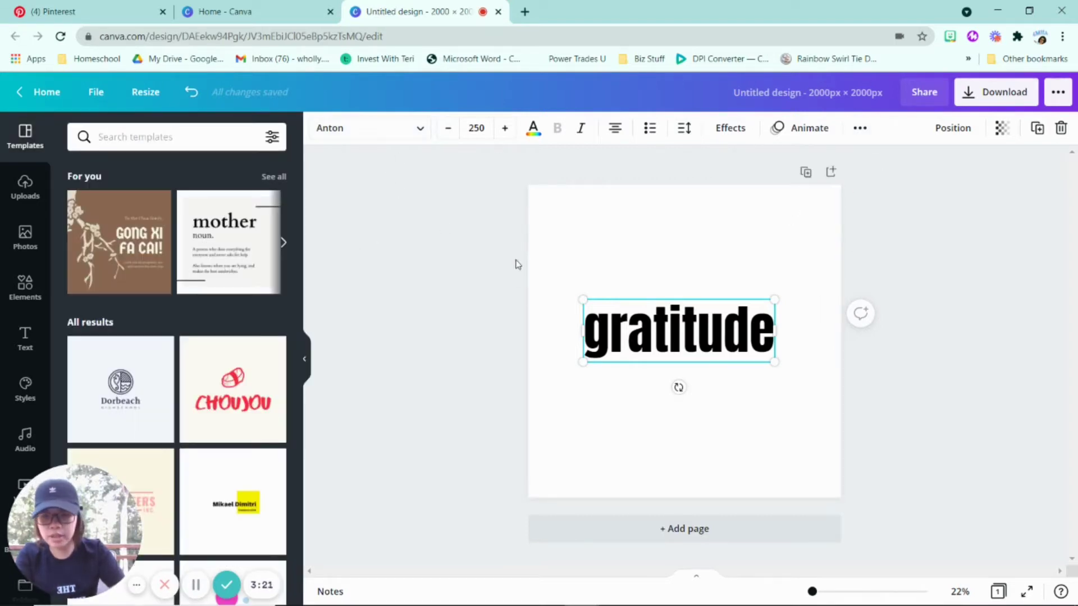
pyautogui.click(416, 267)
pyautogui.hotkey('ctrl', 'z')
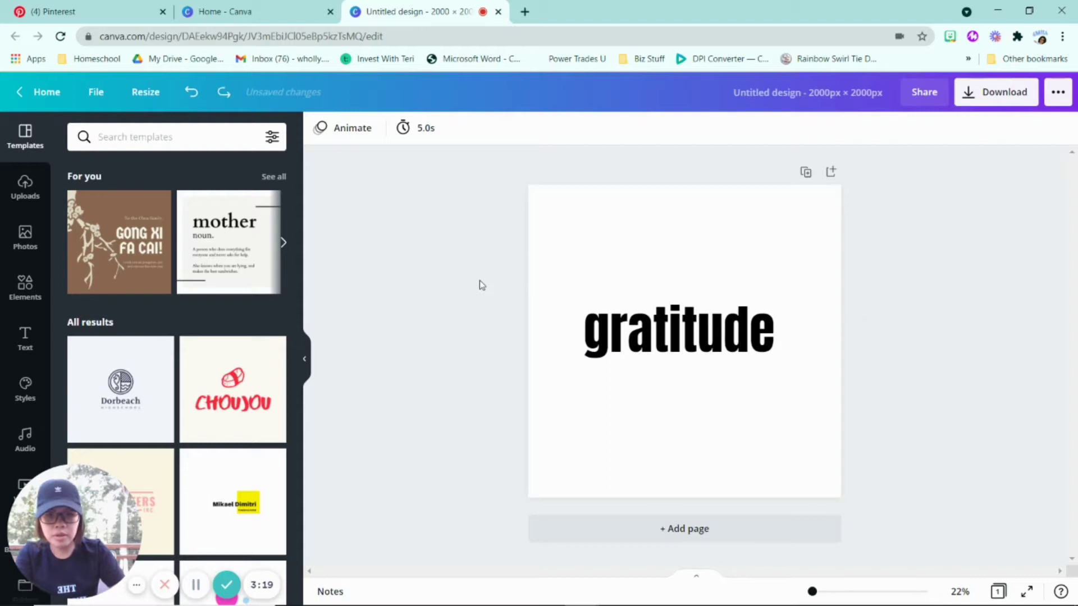
pyautogui.hotkey('ctrl', 'z')
# Reselect 'gratitude' and reapply the Anton font from Recently used
pyautogui.click(645, 319)
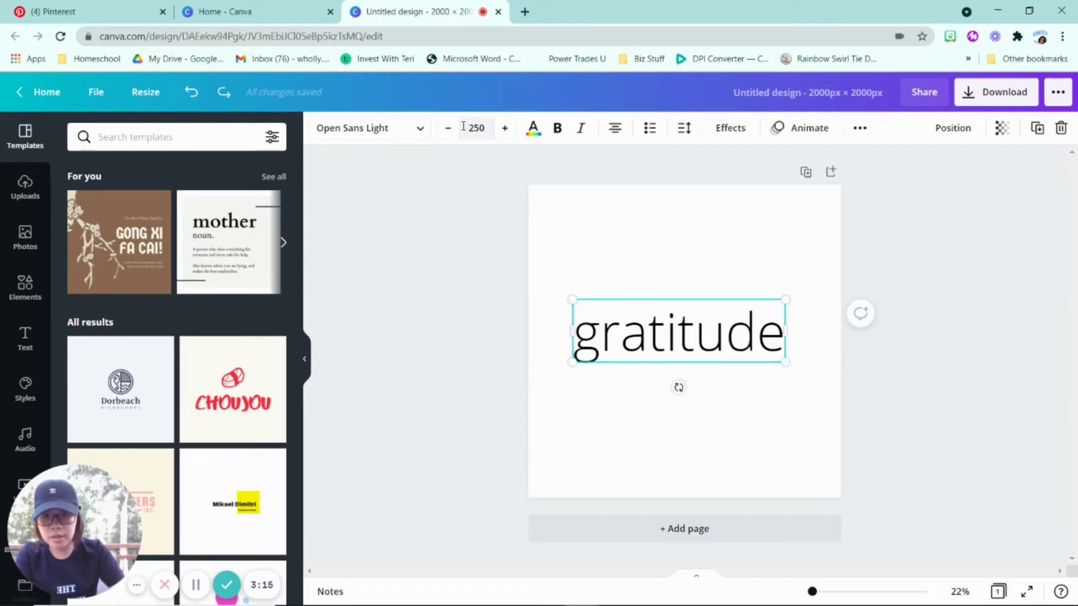
pyautogui.click(420, 130)
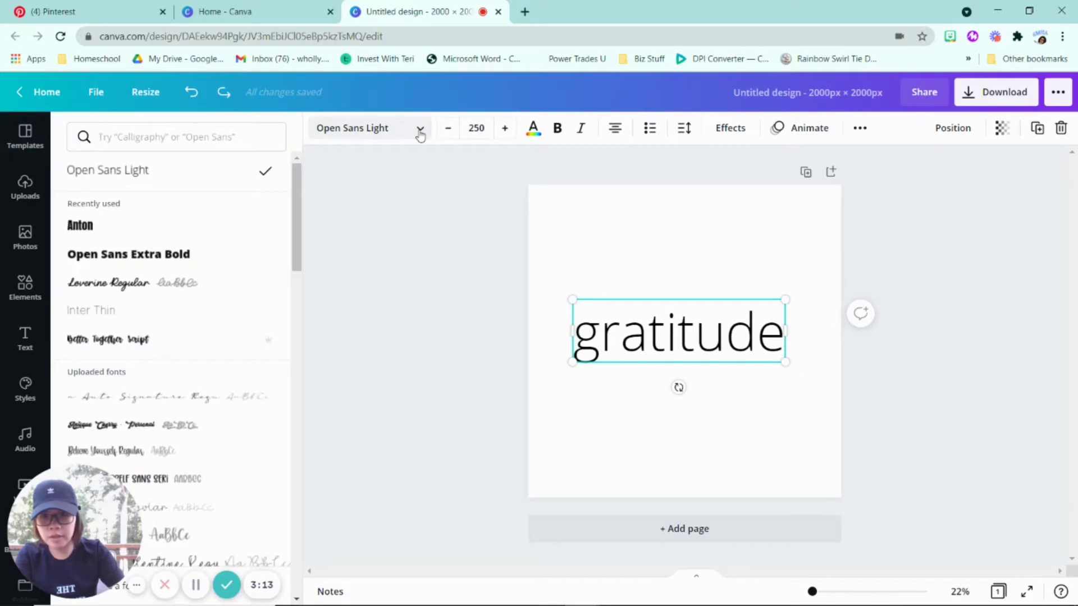
pyautogui.click(112, 232)
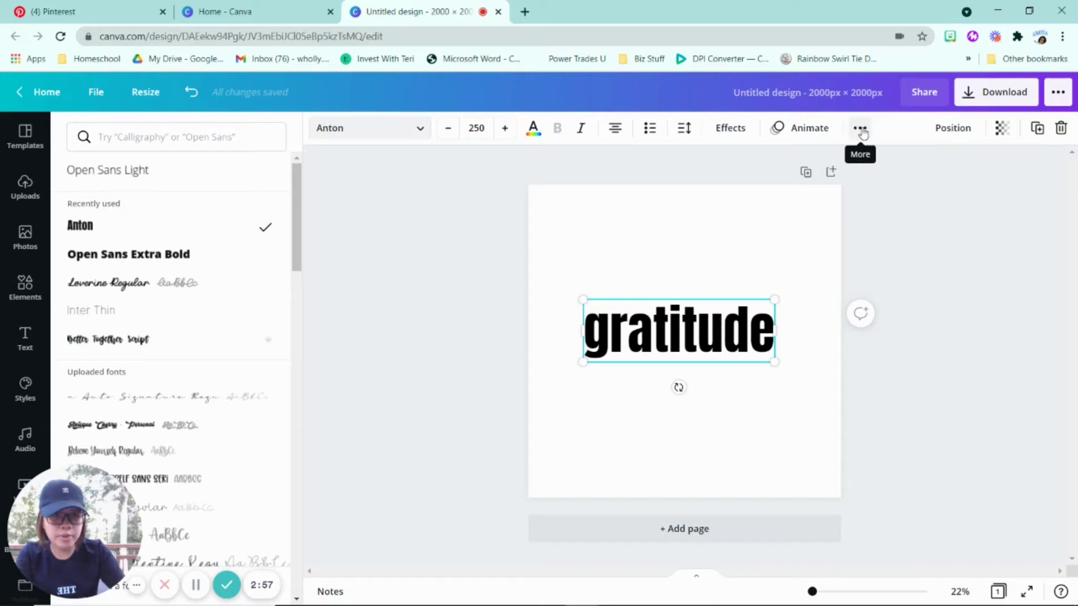
# Convert the text to uppercase GRATITUDE
pyautogui.click(860, 128)
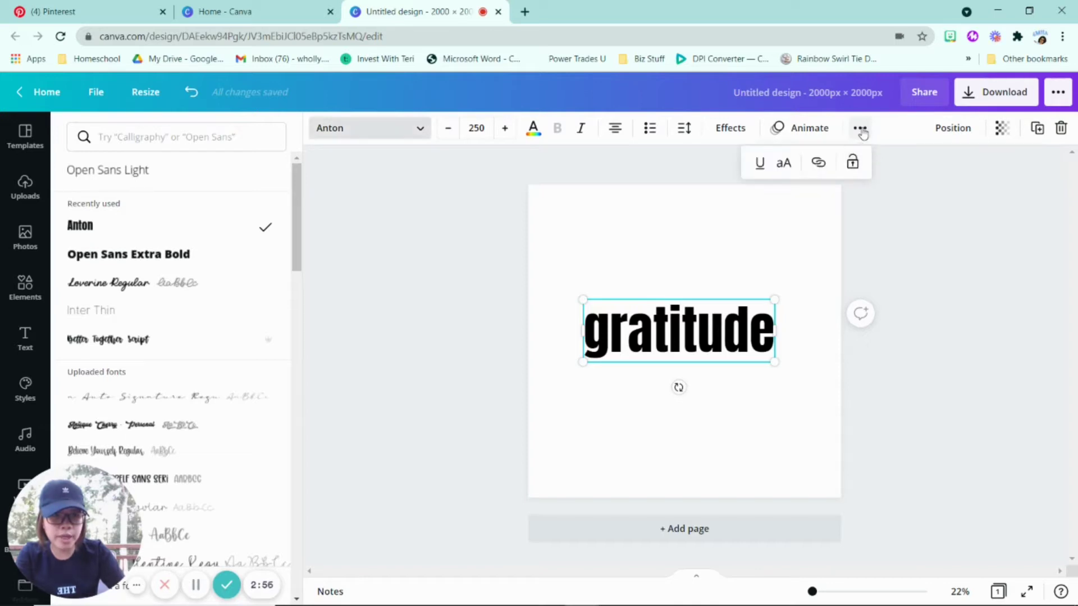
pyautogui.click(782, 164)
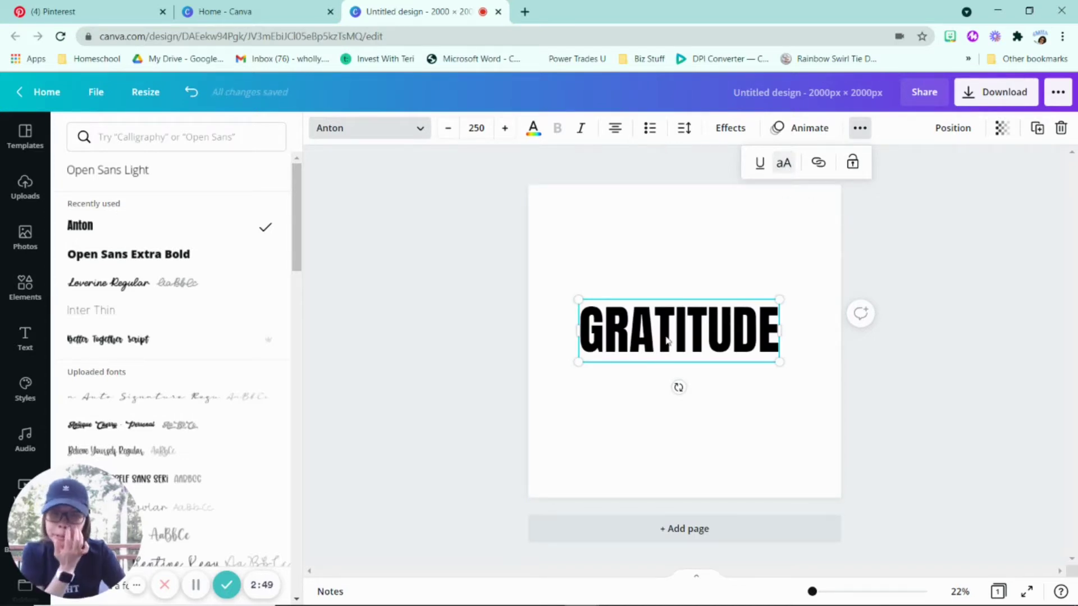
pyautogui.click(698, 326)
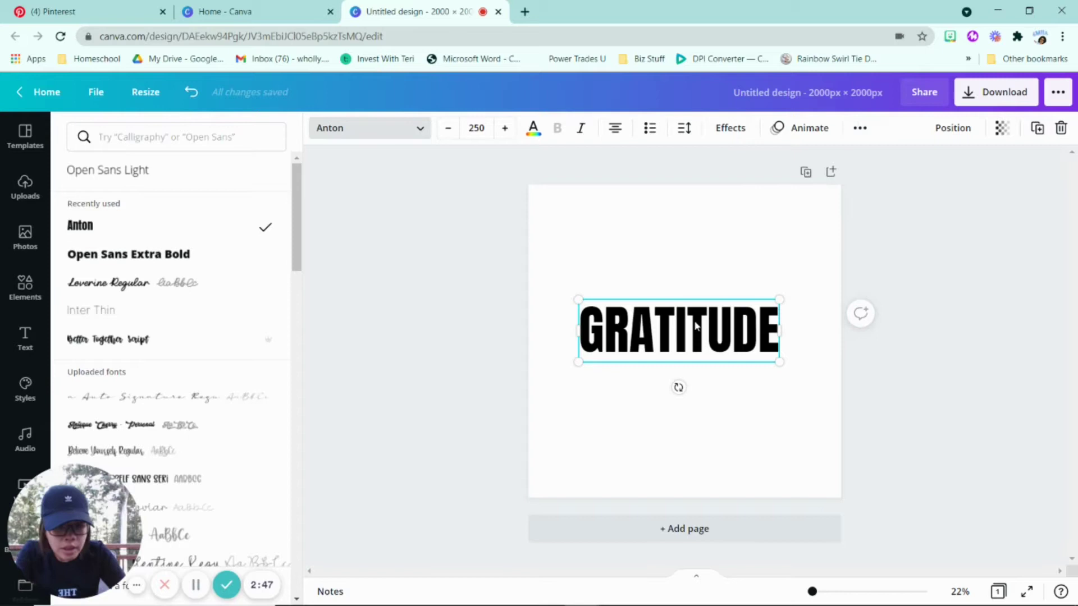
# Enlarge GRATITUDE and set its font size to 300
pyautogui.moveTo(578, 298); pyautogui.dragTo(559, 291)
pyautogui.moveTo(779, 362); pyautogui.dragTo(793, 367)
pyautogui.click(478, 128)
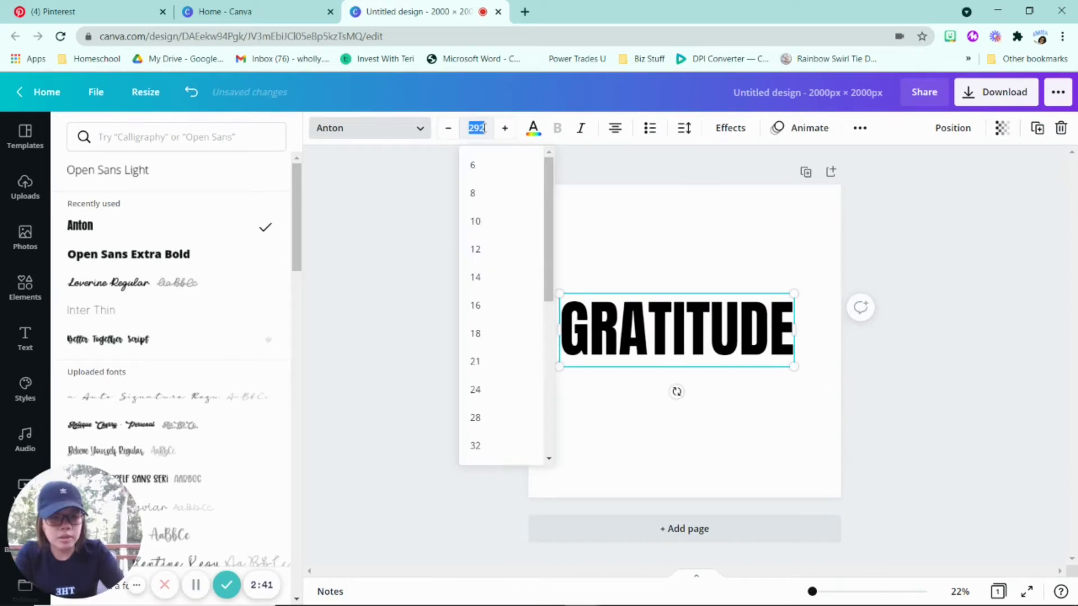
pyautogui.write('300')
pyautogui.press('Return')
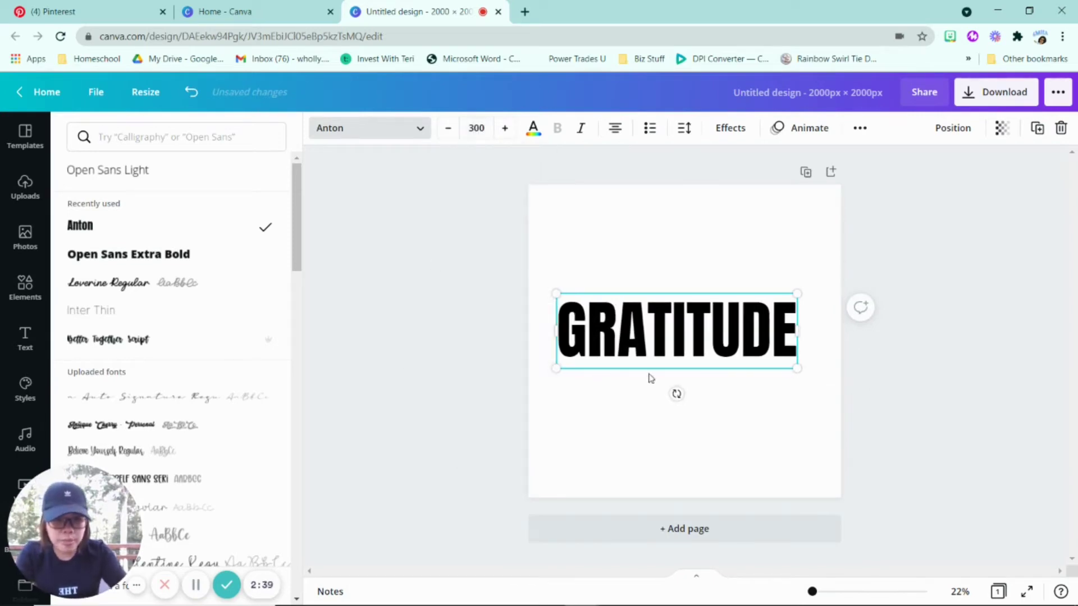
pyautogui.moveTo(800, 371)
pyautogui.mouseDown()
pyautogui.moveTo(794, 365)
pyautogui.moveTo(808, 373)
pyautogui.mouseUp()
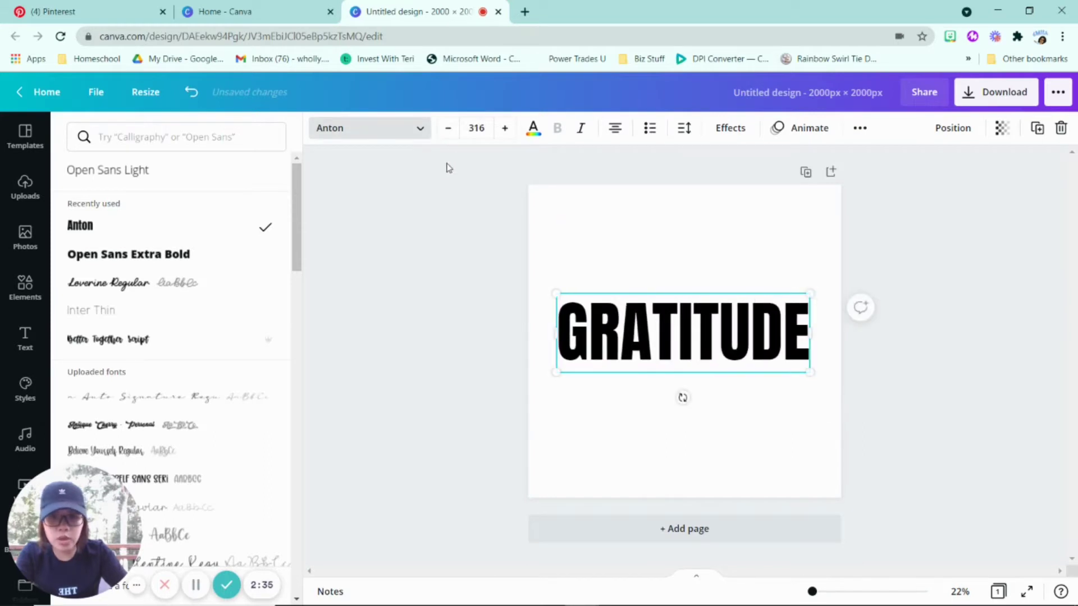
pyautogui.click(484, 129)
pyautogui.write('300')
pyautogui.press('Return')
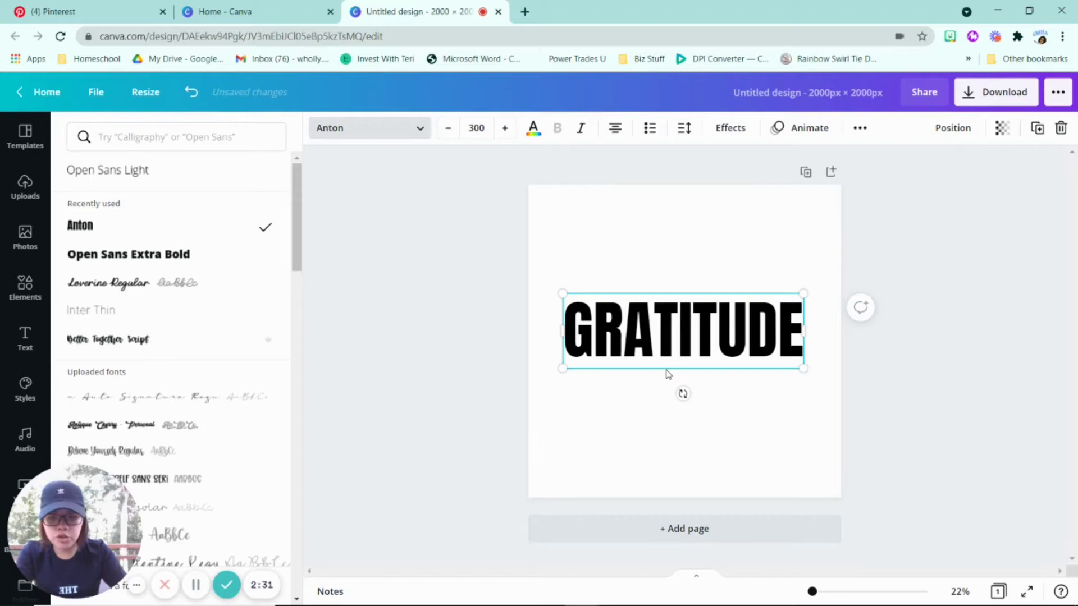
# Add a blank page 2 and move the GRATITUDE copy onto it
pyautogui.moveTo(667, 344); pyautogui.dragTo(669, 405)
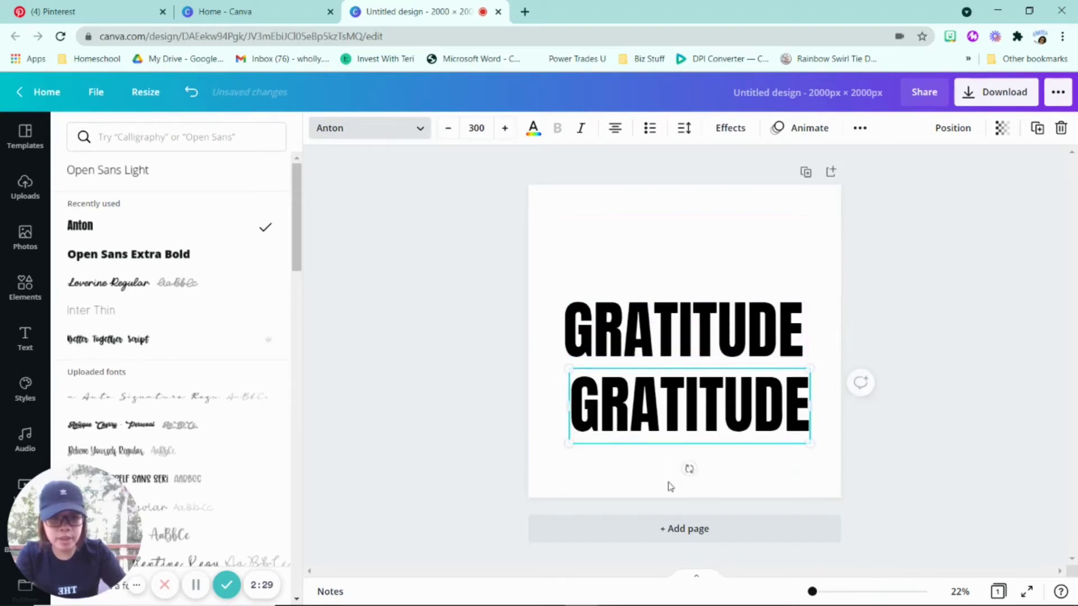
pyautogui.click(660, 533)
pyautogui.scroll(4, 661, 335)
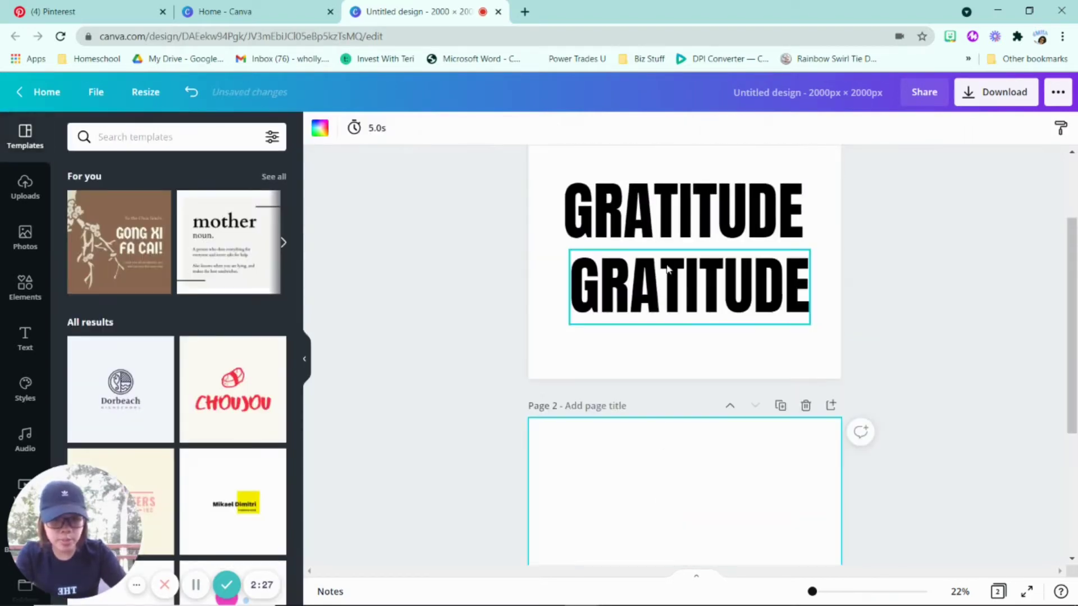
pyautogui.moveTo(667, 281); pyautogui.dragTo(661, 428)
pyautogui.scroll(4, 665, 345)
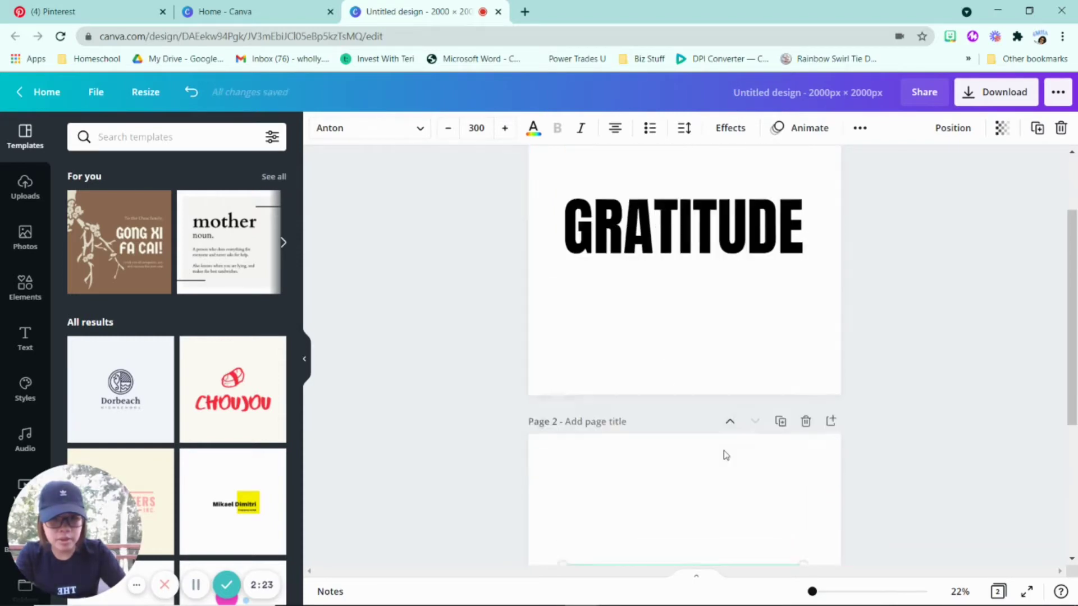
pyautogui.scroll(-3, 722, 452)
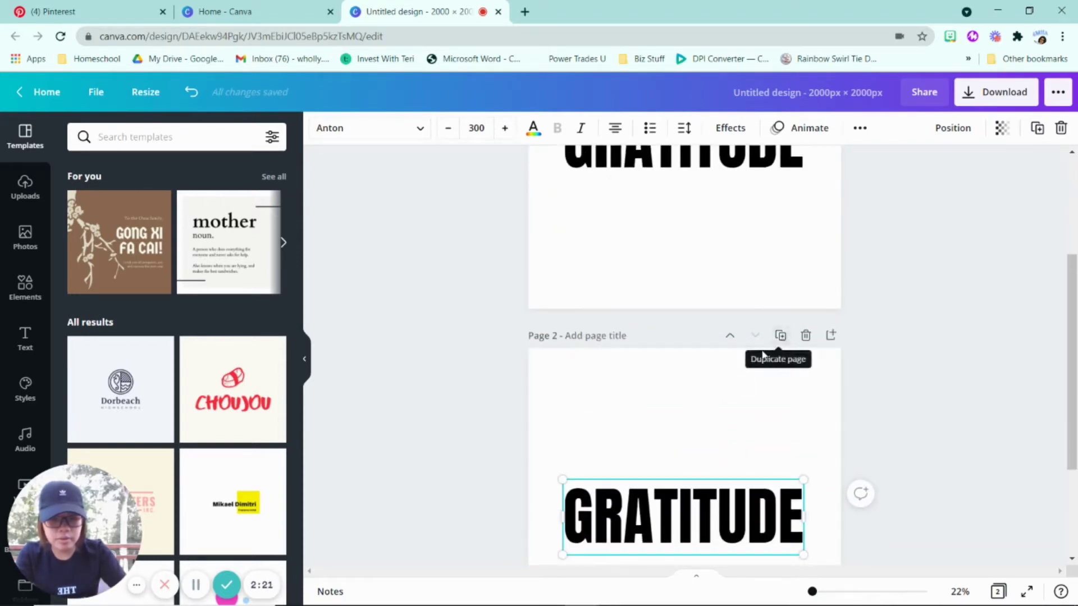
pyautogui.scroll(-2, 713, 426)
pyautogui.scroll(-1, 706, 445)
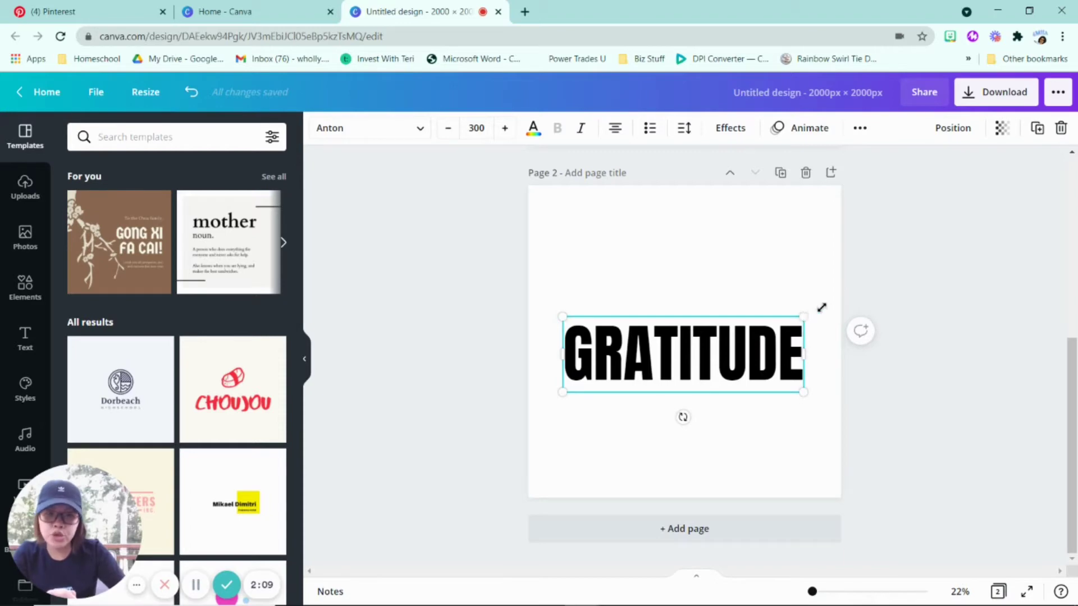
# Enlarge the page 2 GRATITUDE to size 384 and align it with the left edge
pyautogui.moveTo(820, 305); pyautogui.dragTo(839, 293)
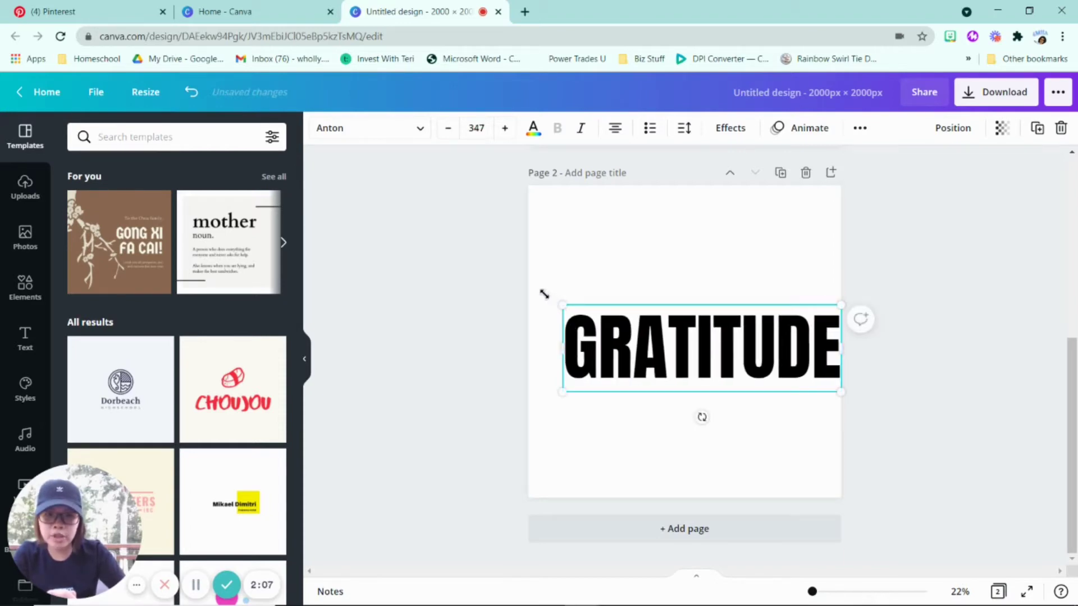
pyautogui.moveTo(544, 294)
pyautogui.mouseDown()
pyautogui.moveTo(522, 277)
pyautogui.moveTo(534, 285)
pyautogui.mouseUp()
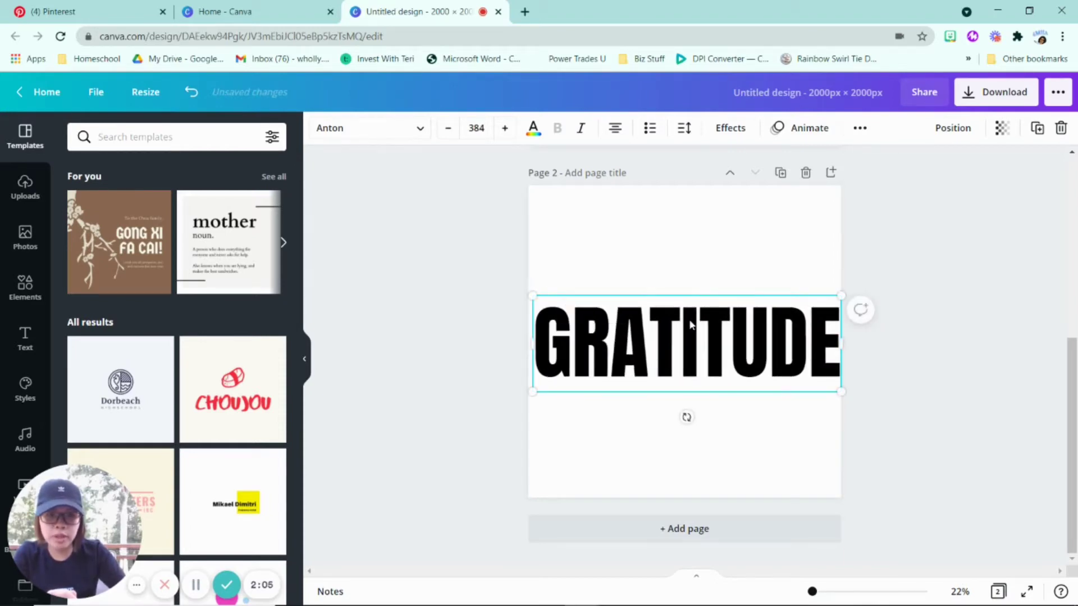
pyautogui.moveTo(690, 323); pyautogui.dragTo(688, 317)
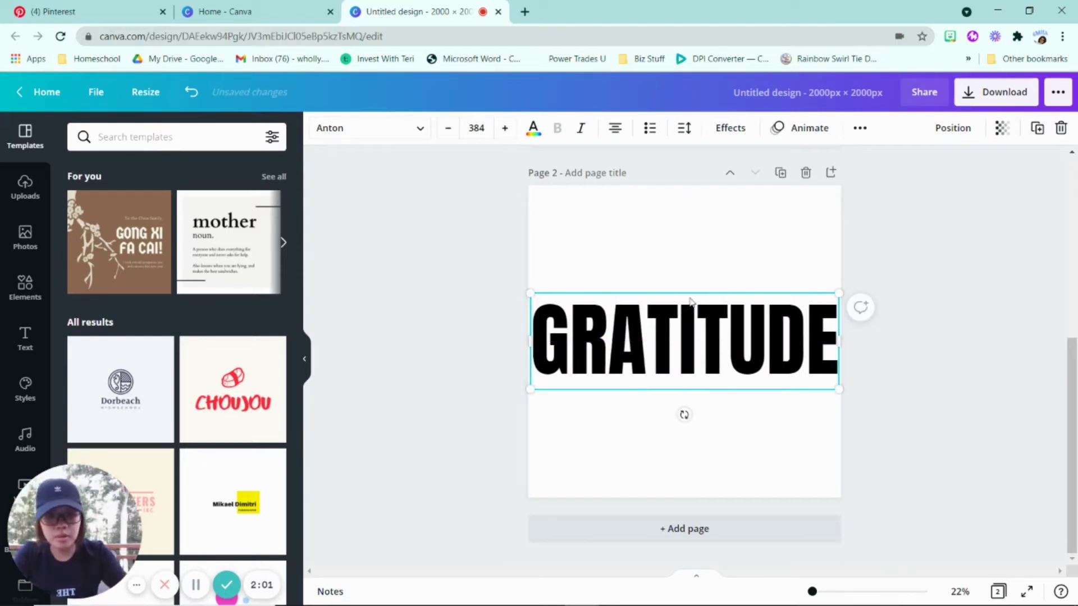
# Apply the Hollow effect to the page 2 GRATITUDE and duplicate the page as page 3
pyautogui.click(733, 128)
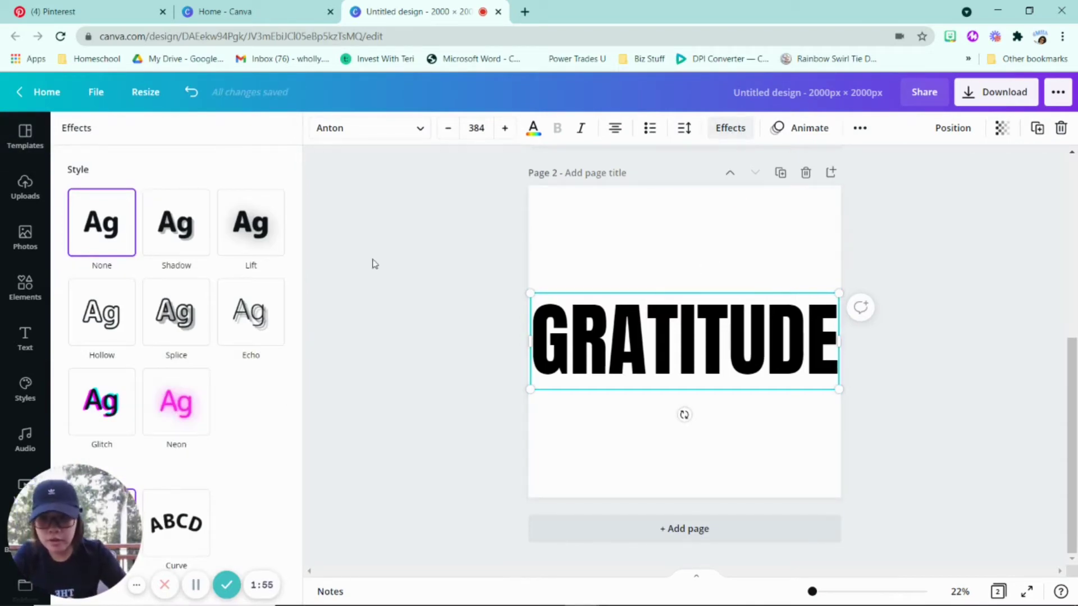
pyautogui.click(110, 329)
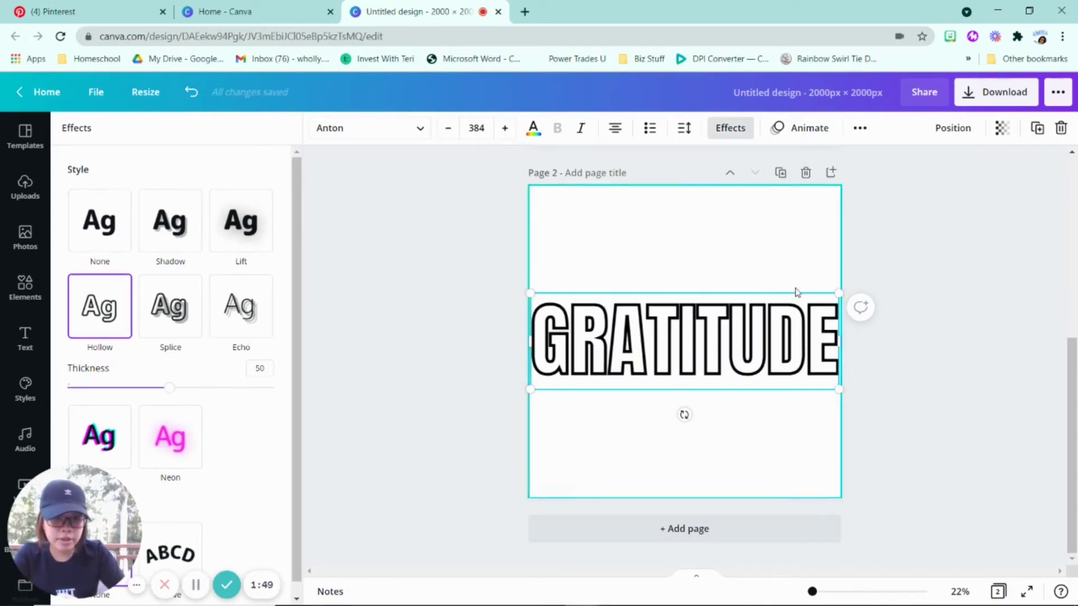
pyautogui.press('Escape')
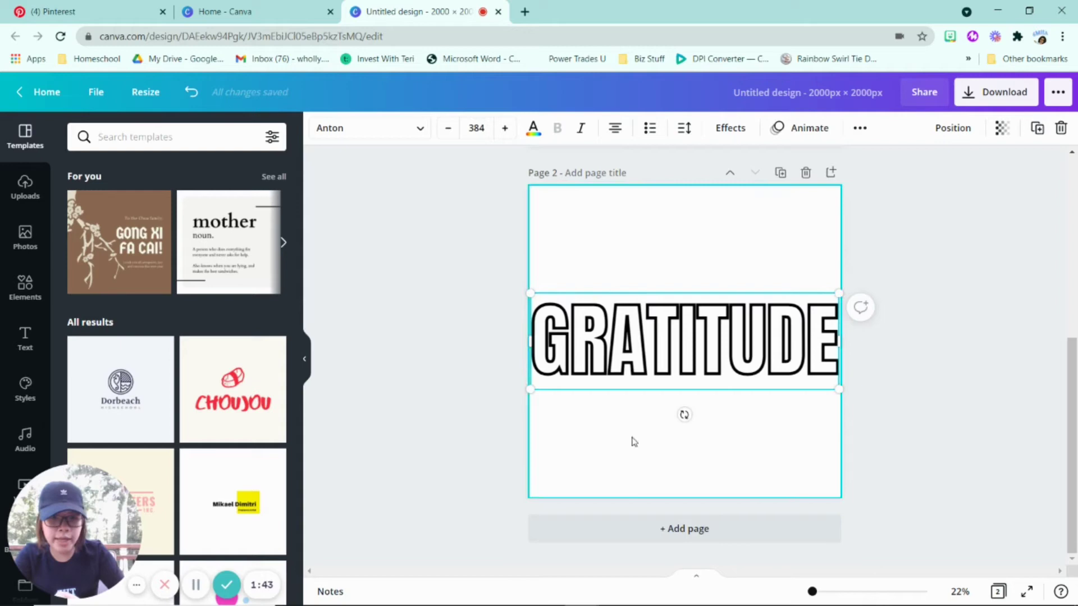
pyautogui.click(780, 174)
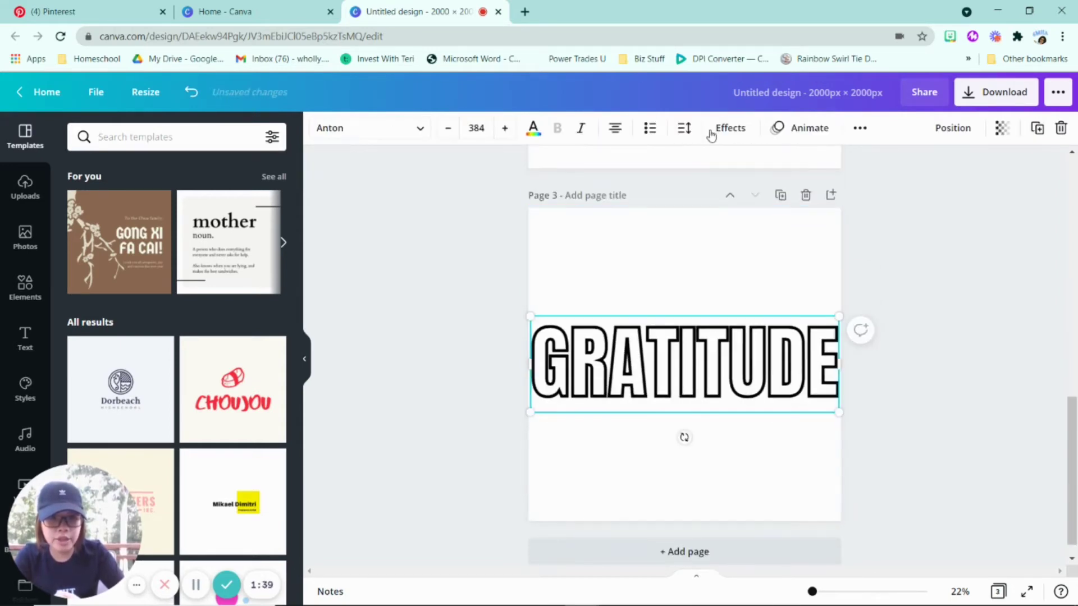
# Colour the page 3 hollow GRATITUDE red from Default Colors, leaving page 2 black
pyautogui.click(534, 135)
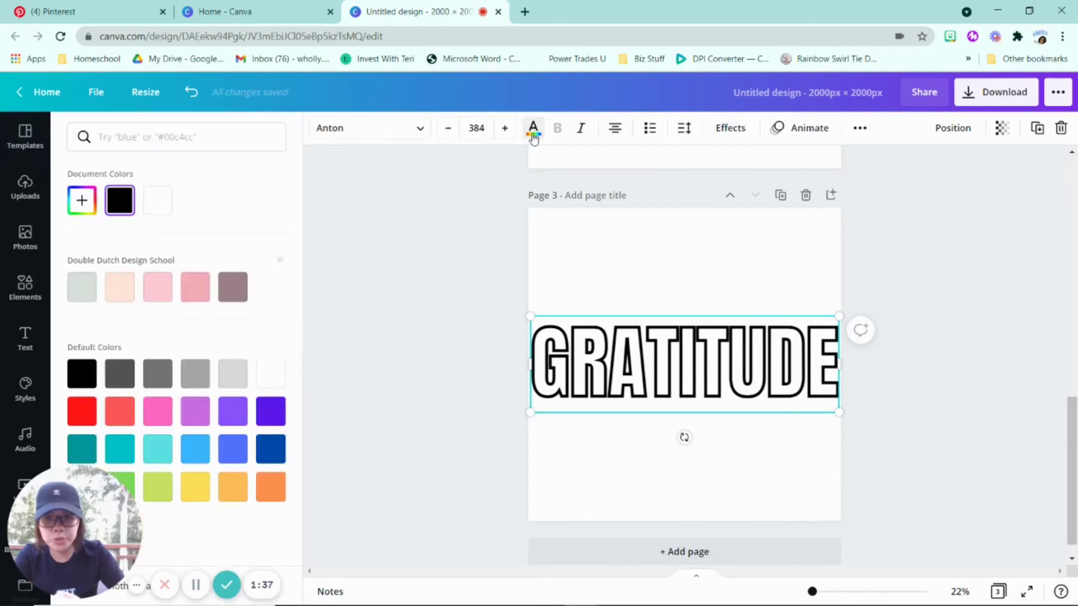
pyautogui.click(83, 412)
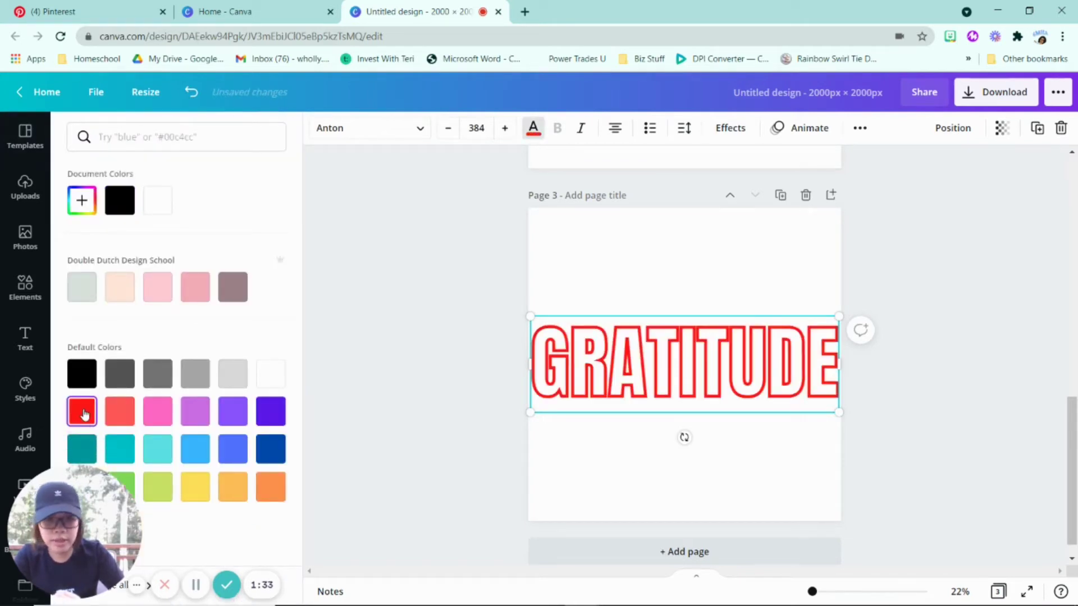
pyautogui.click(671, 360)
pyautogui.click(933, 367)
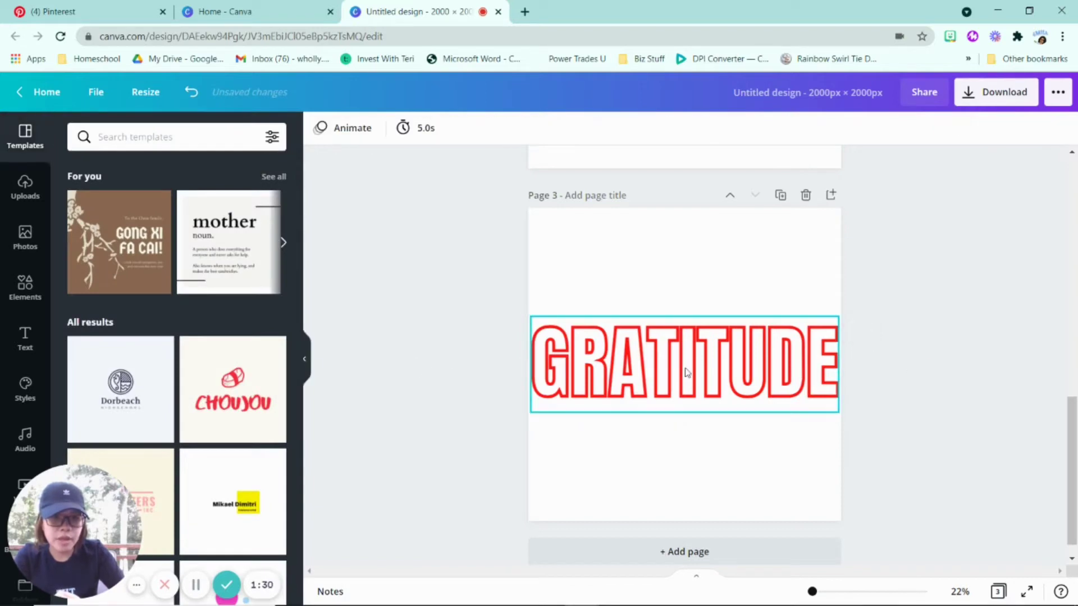
pyautogui.scroll(10, 686, 359)
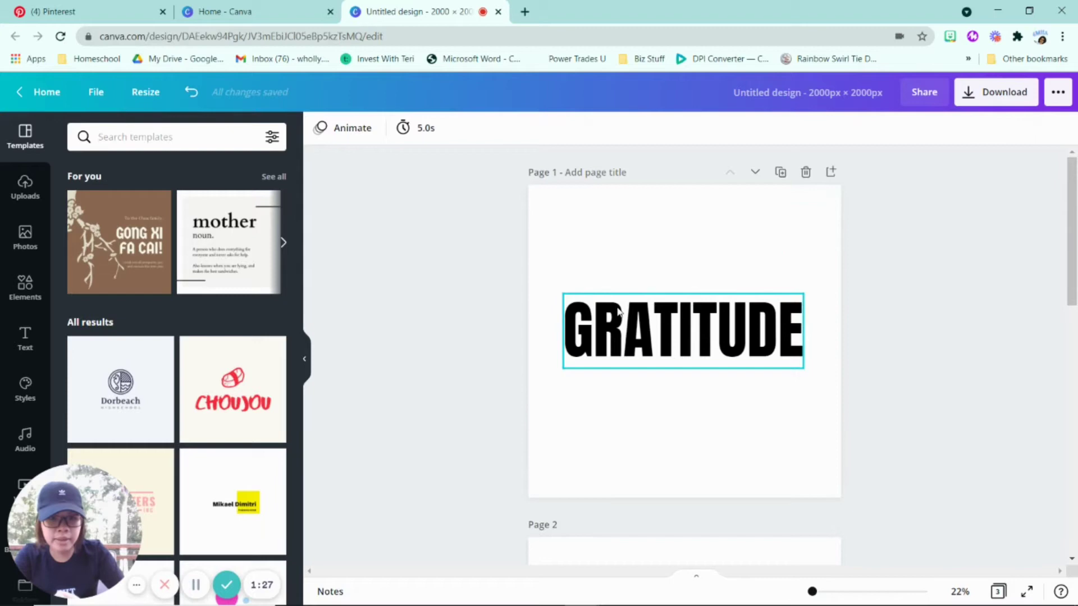
pyautogui.scroll(-7, 612, 294)
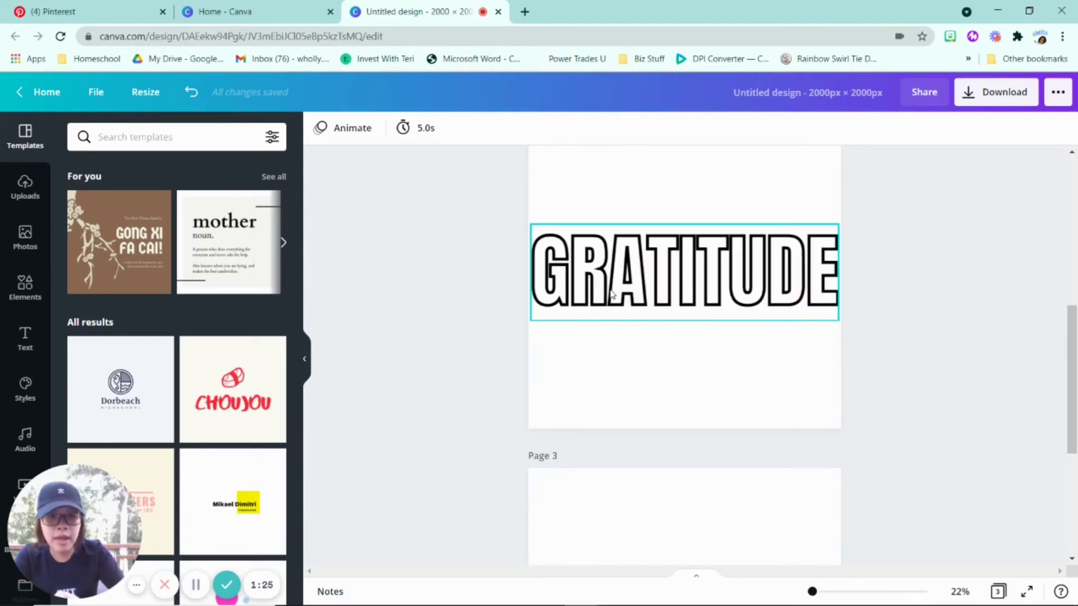
pyautogui.scroll(2, 612, 293)
pyautogui.scroll(-2, 648, 312)
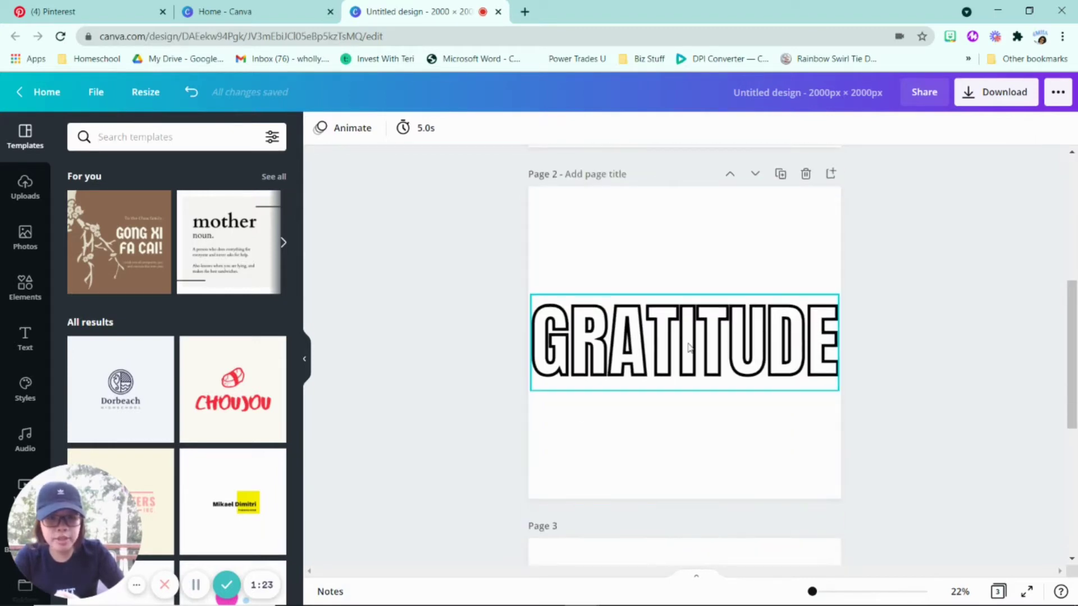
pyautogui.scroll(-6, 688, 347)
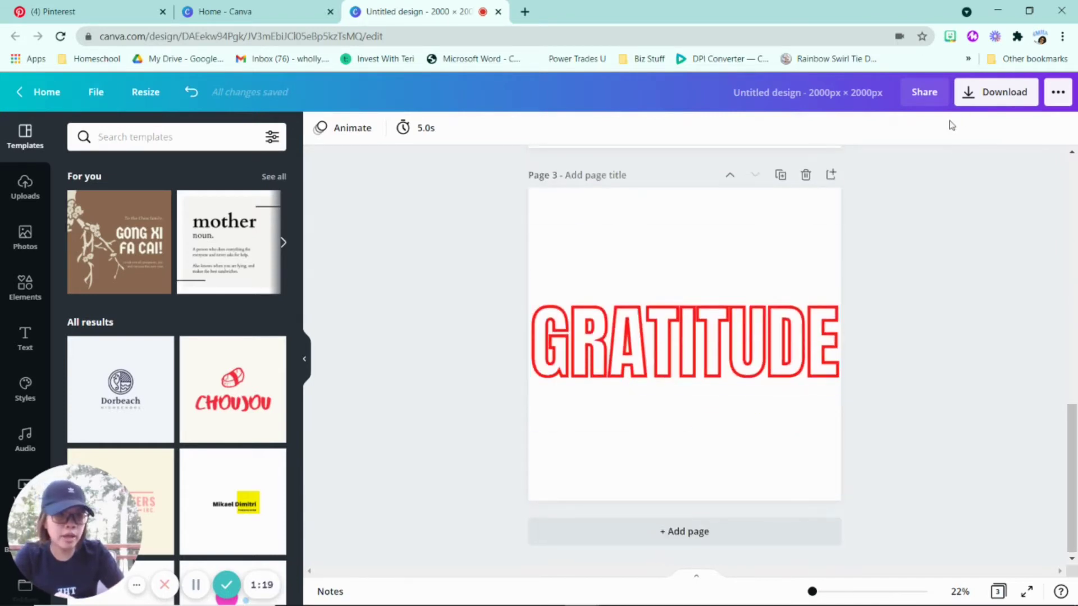
# Download only pages 2 and 3 as transparent PNGs, then continue editing
pyautogui.click(964, 95)
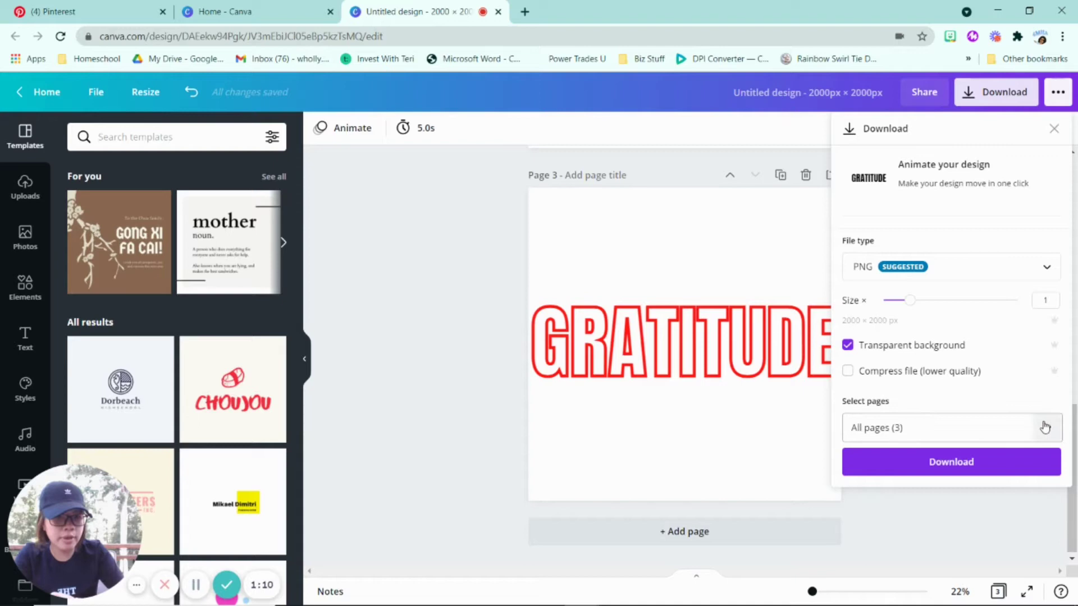
pyautogui.click(1047, 429)
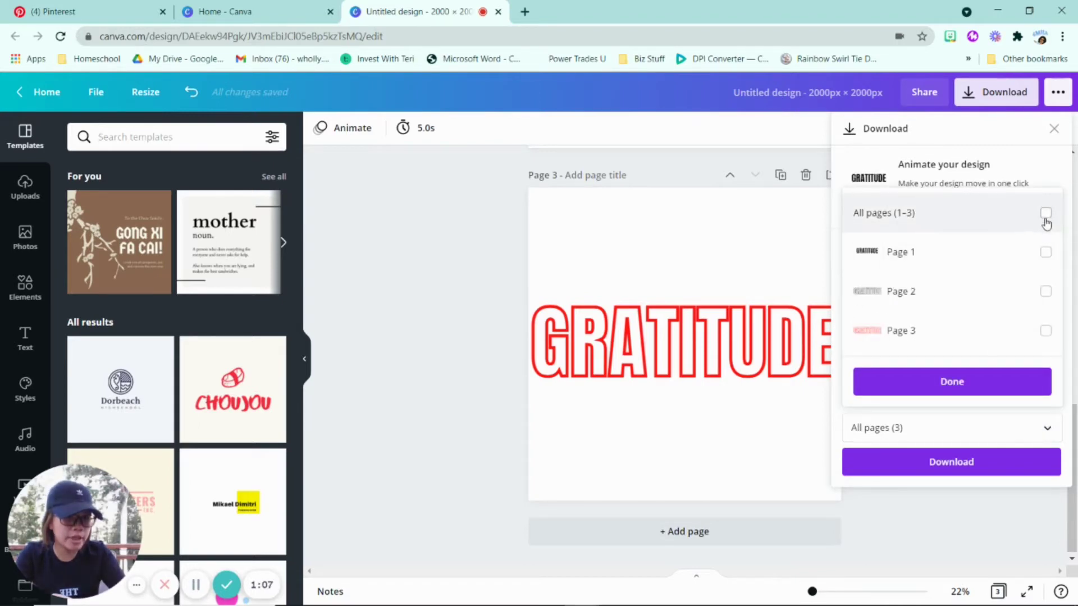
pyautogui.click(1046, 291)
pyautogui.click(1045, 331)
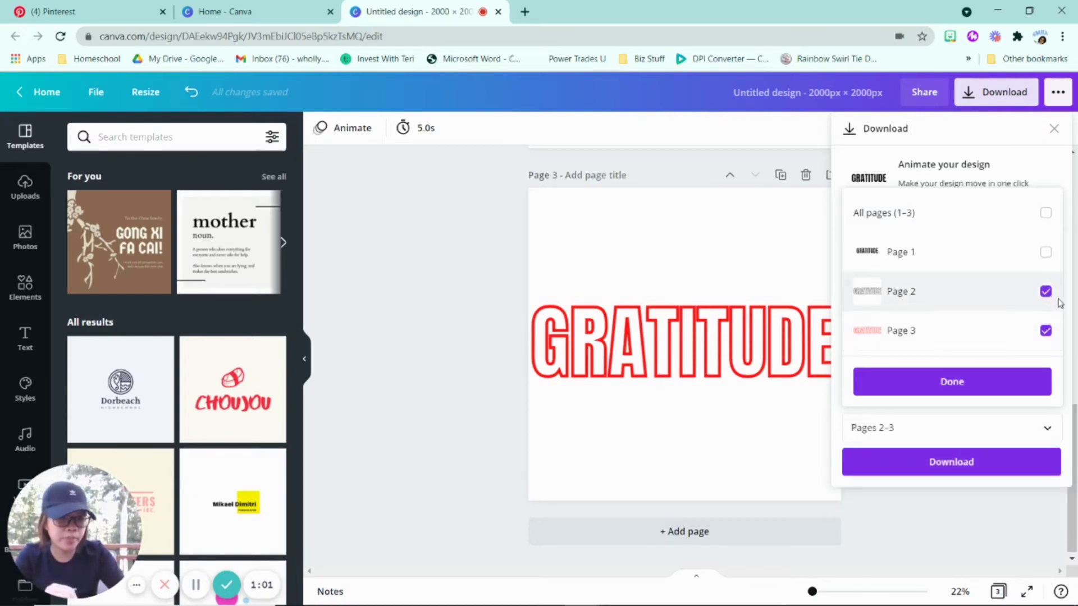
pyautogui.click(974, 387)
pyautogui.click(954, 462)
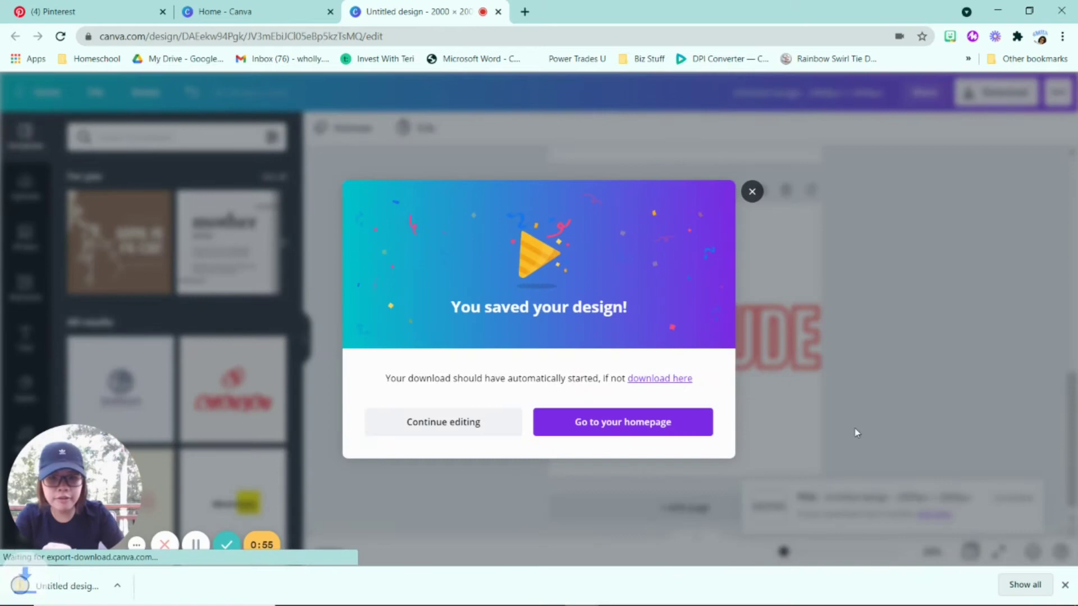
pyautogui.click(439, 421)
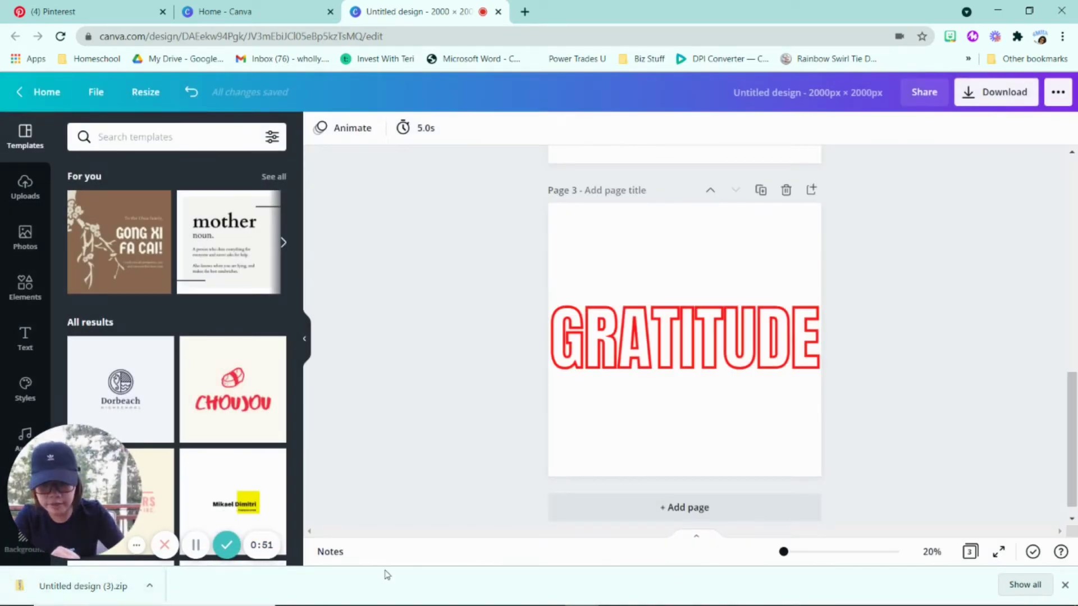
# Extract Untitled design (3).zip in Downloads into its own folder and close Explorer
pyautogui.click(374, 591)
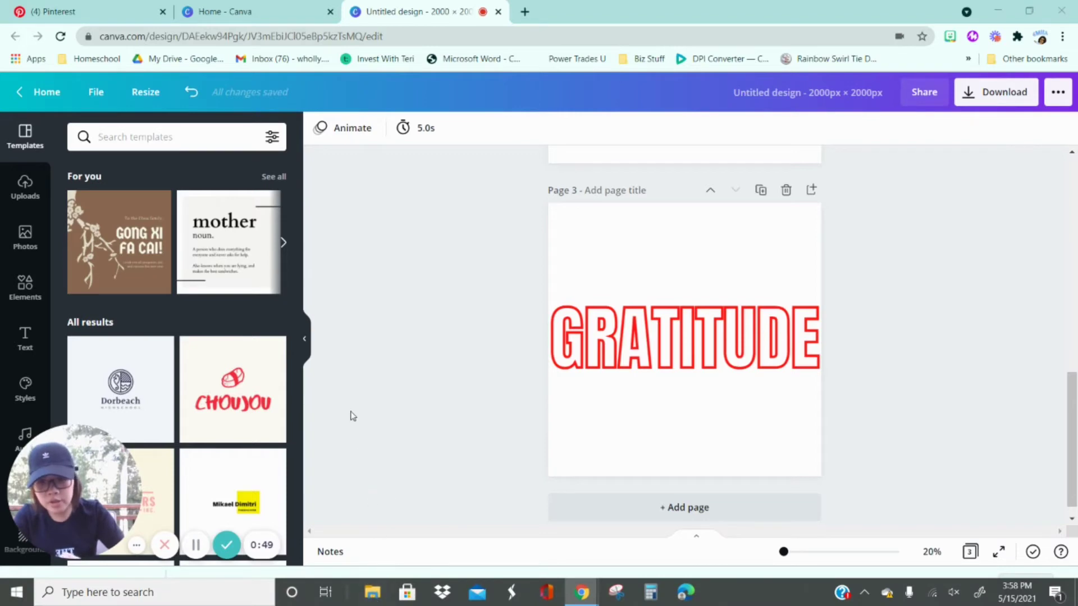
pyautogui.click(169, 249)
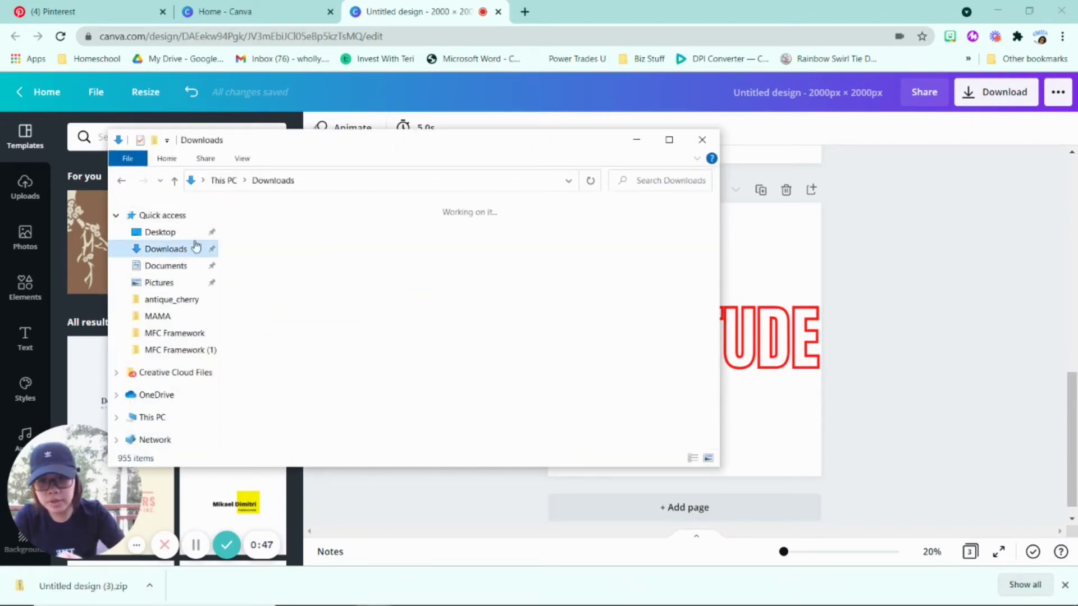
pyautogui.click(263, 242)
pyautogui.rightClick(264, 241)
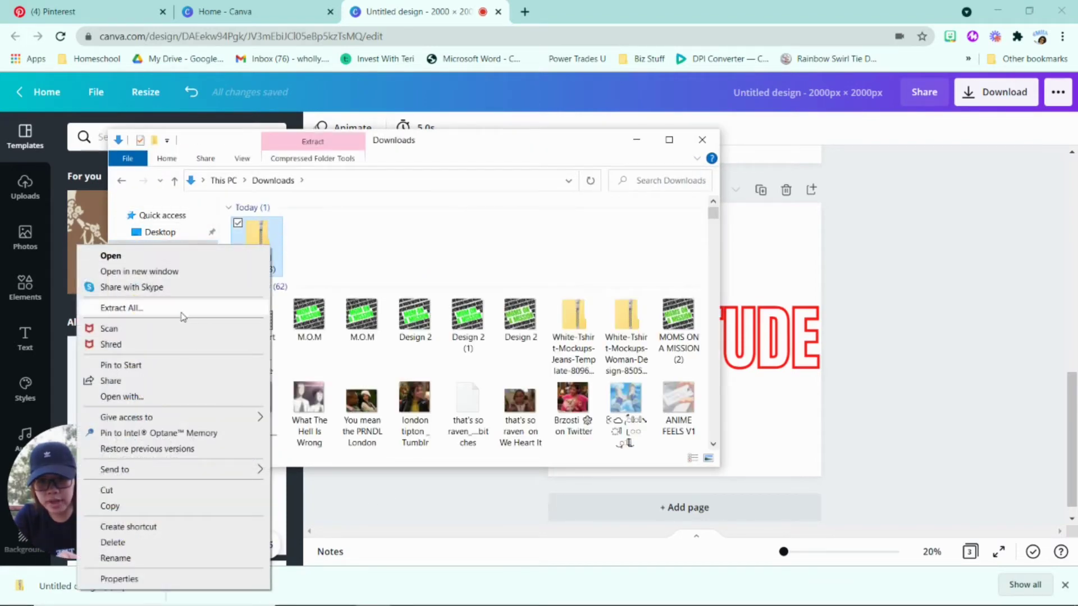
pyautogui.click(184, 306)
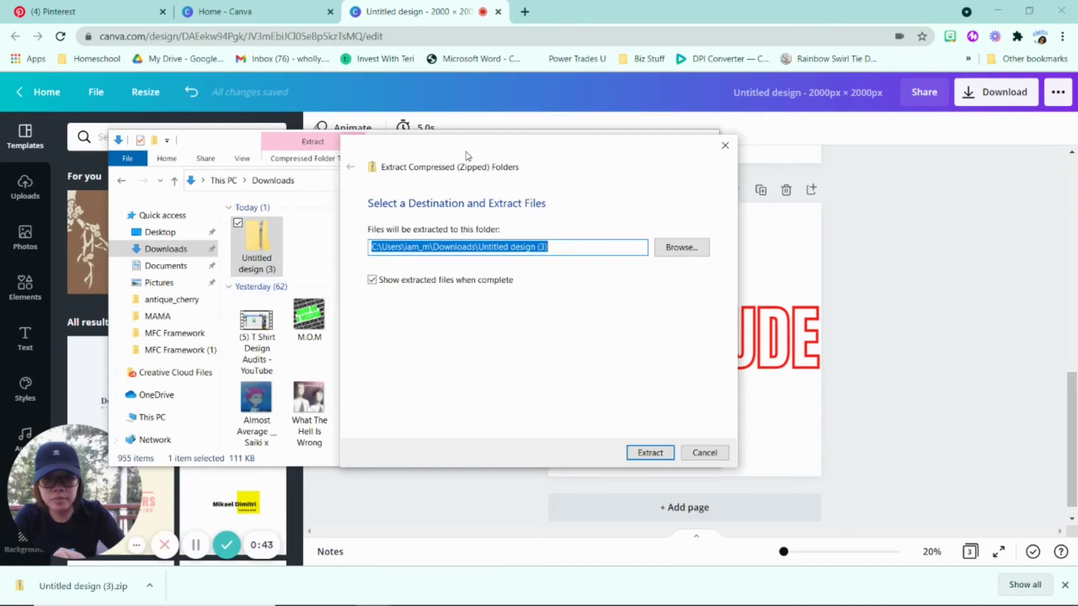
pyautogui.click(650, 453)
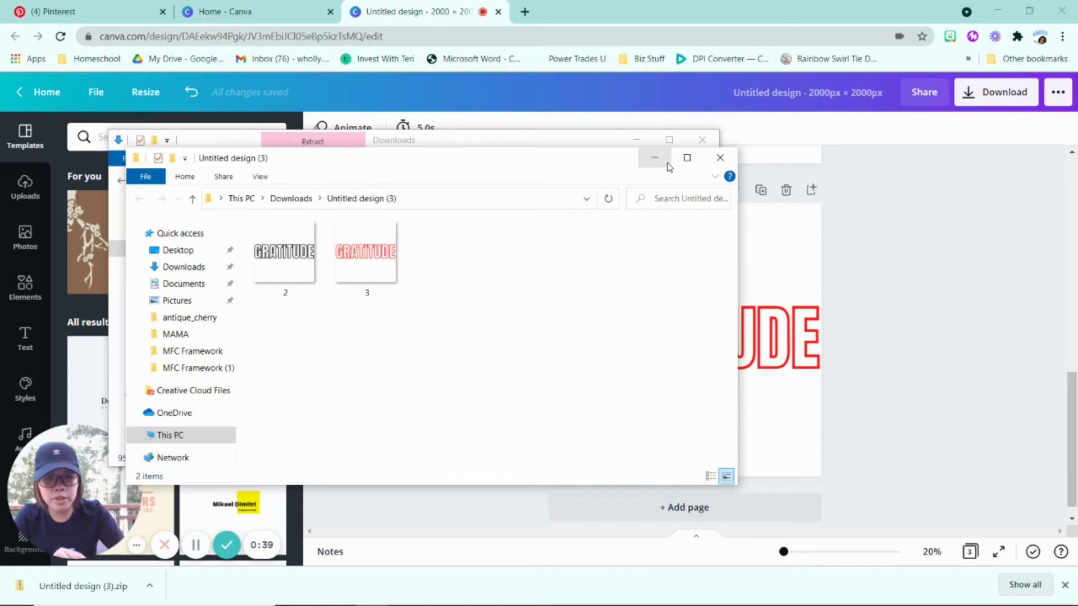
pyautogui.click(720, 158)
# Close the Downloads window and delete pages 3 and 2 of the design
pyautogui.click(701, 139)
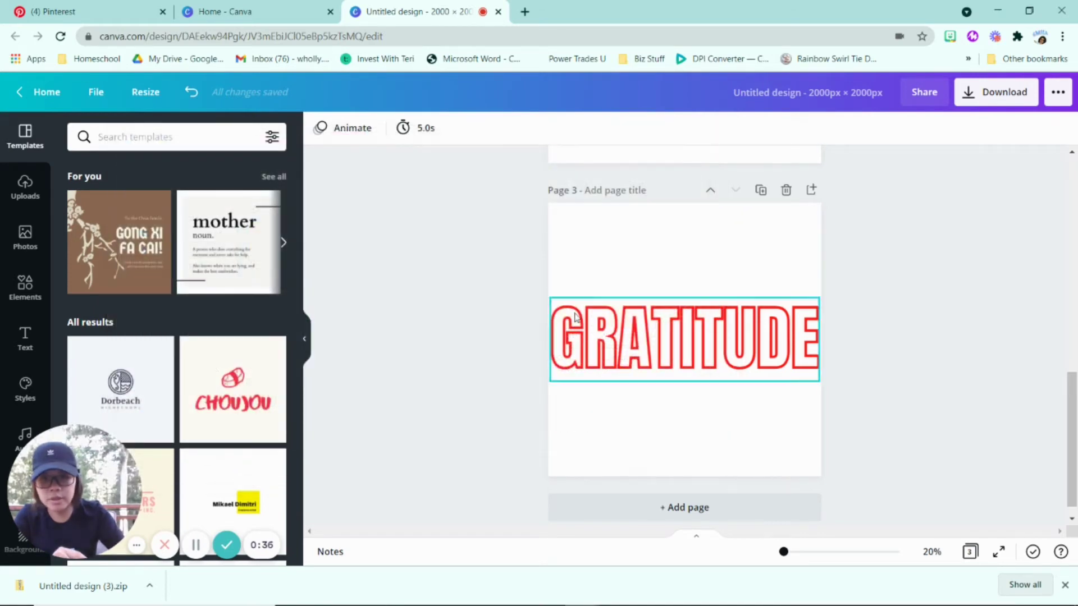
pyautogui.click(785, 189)
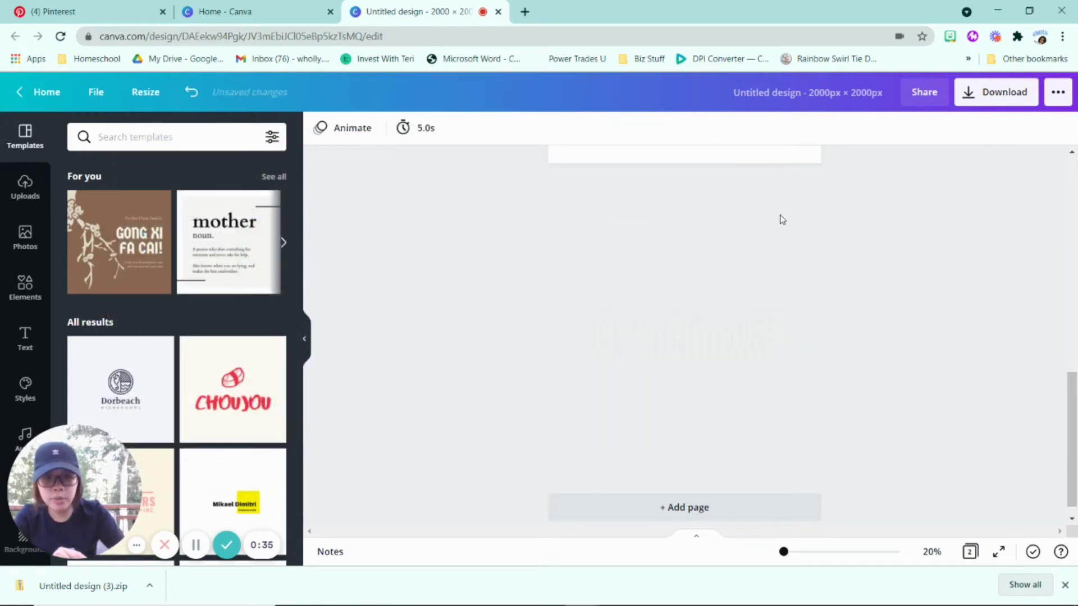
pyautogui.click(784, 242)
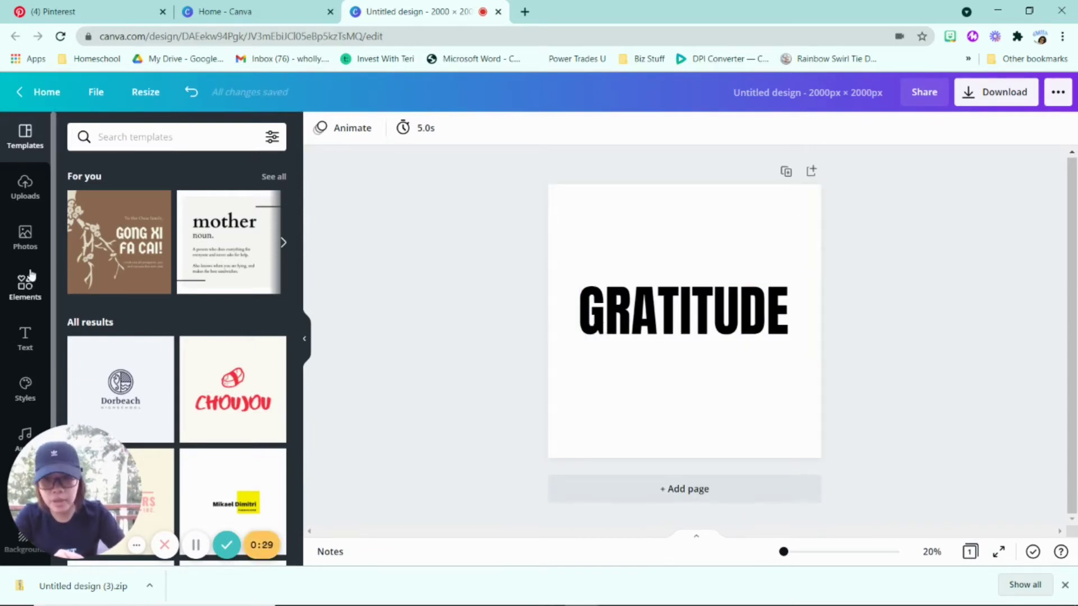
# Upload GRATITUDE image files 2 and 3 from Downloads > Untitled design (3) to Canva
pyautogui.click(29, 188)
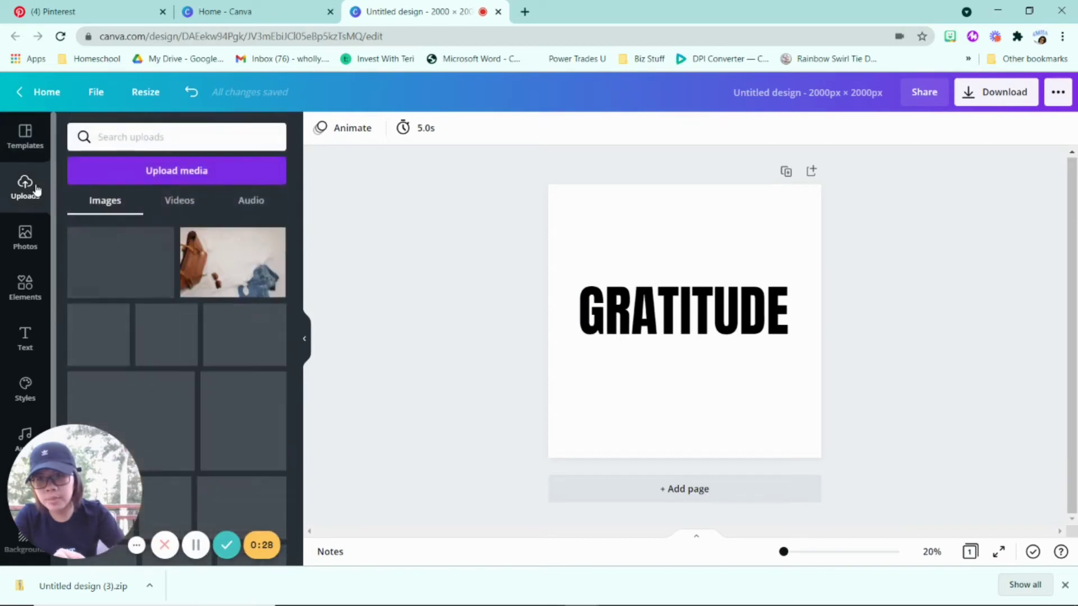
pyautogui.click(191, 173)
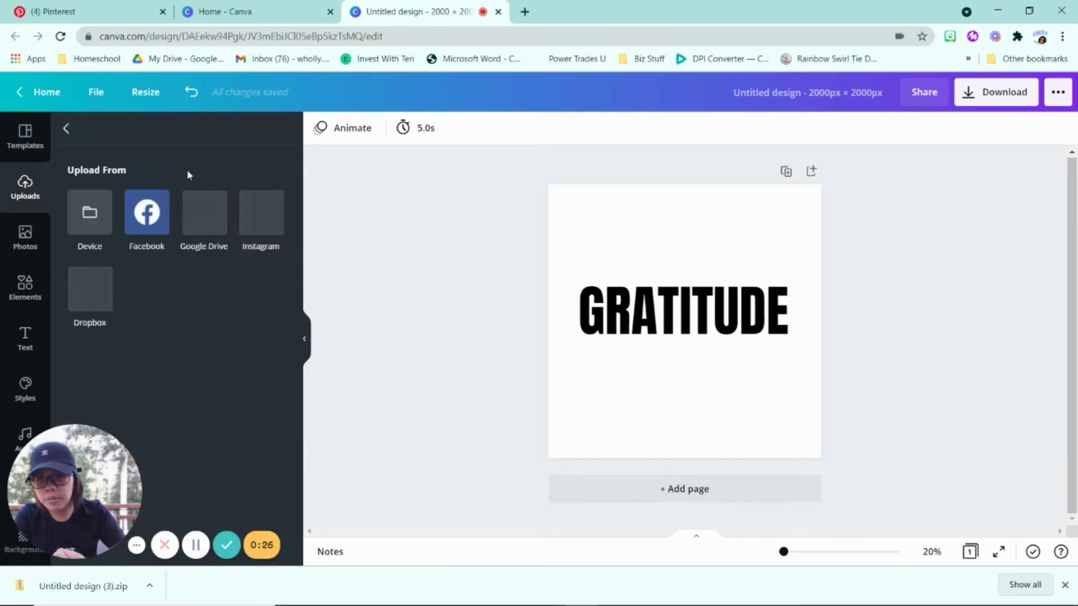
pyautogui.click(91, 219)
pyautogui.click(63, 125)
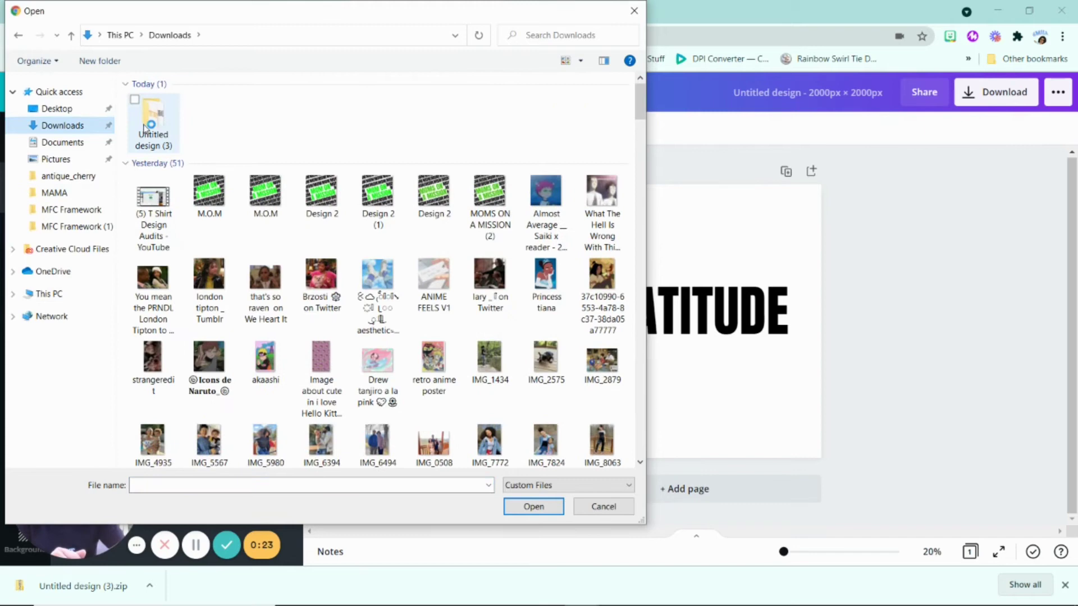
pyautogui.doubleClick(144, 128)
pyautogui.keyDown('shift'); pyautogui.click(230, 144); pyautogui.keyUp('shift')
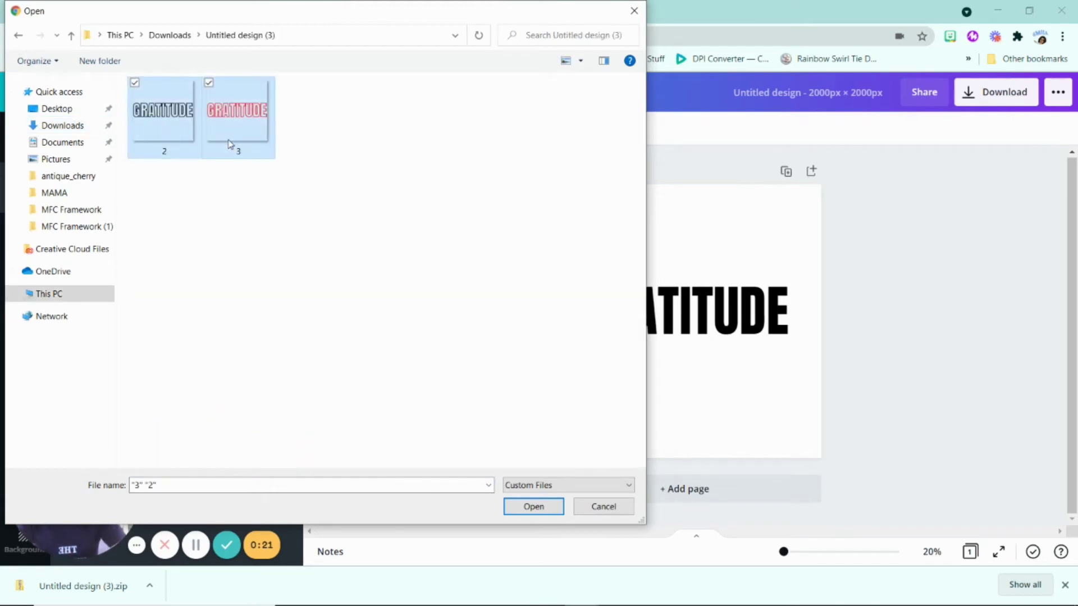
pyautogui.click(533, 506)
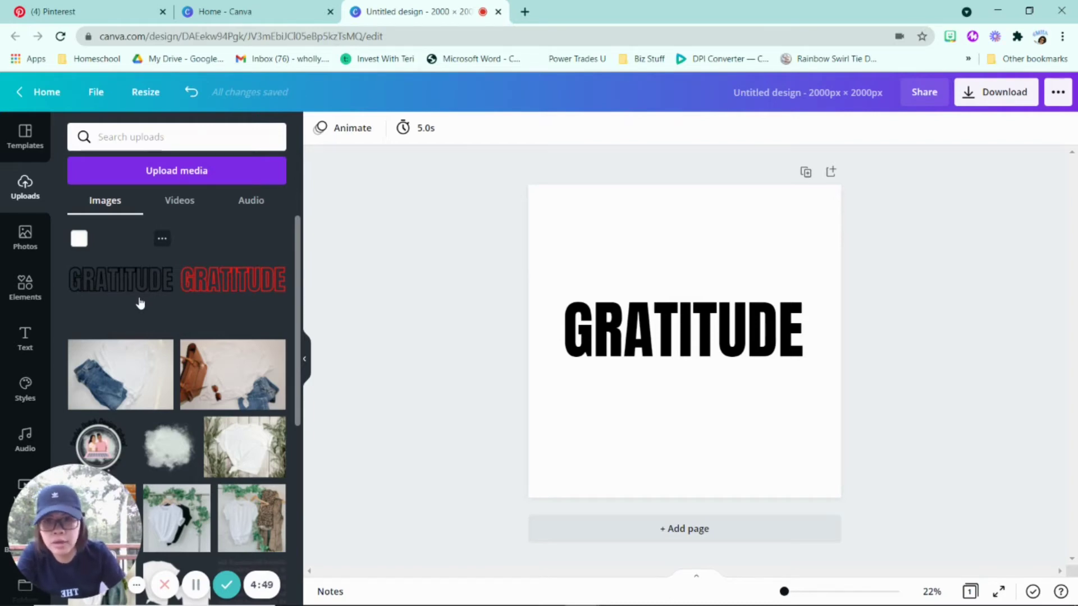
# Place the black-outline GRATITUDE above the bold word and crop its empty top and bottom
pyautogui.click(140, 303)
pyautogui.moveTo(683, 423); pyautogui.dragTo(671, 350)
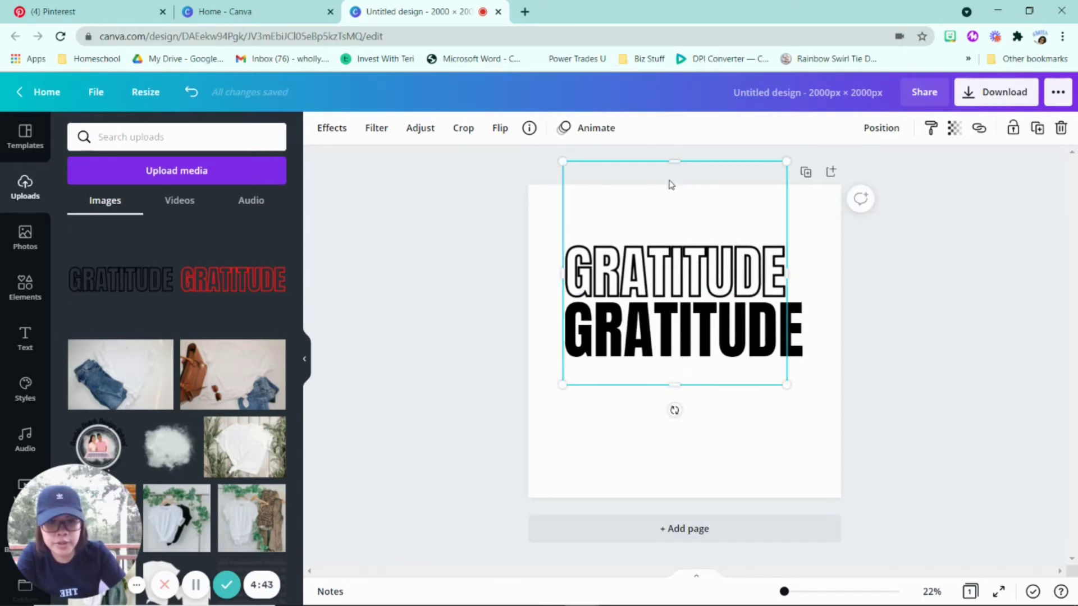
pyautogui.moveTo(675, 201)
pyautogui.mouseDown()
pyautogui.moveTo(692, 195)
pyautogui.moveTo(678, 229)
pyautogui.moveTo(674, 194)
pyautogui.mouseUp()
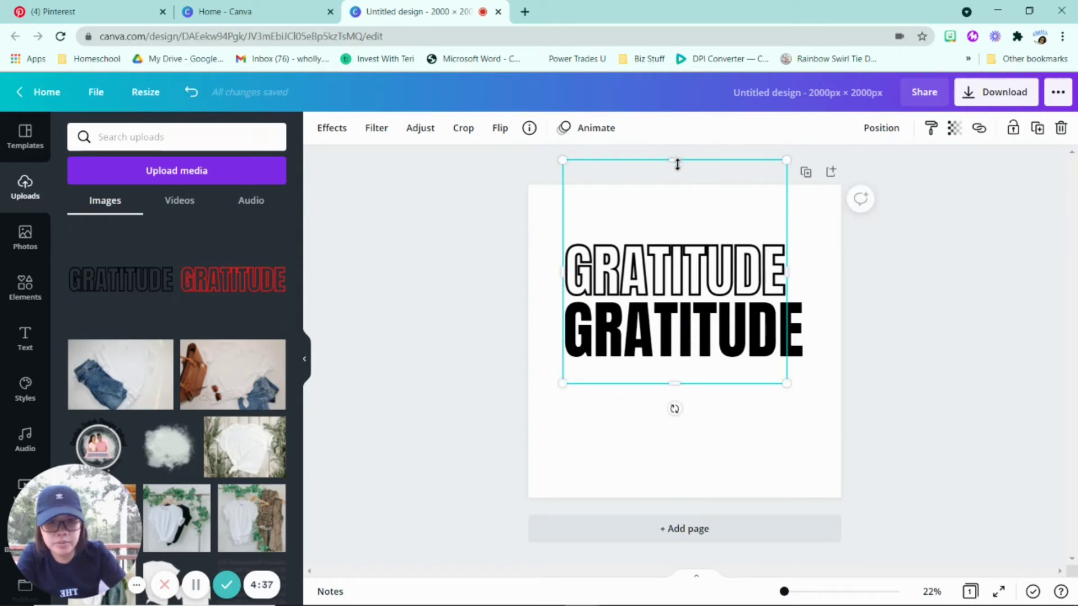
pyautogui.moveTo(676, 163); pyautogui.dragTo(709, 211)
pyautogui.moveTo(677, 311); pyautogui.dragTo(675, 274)
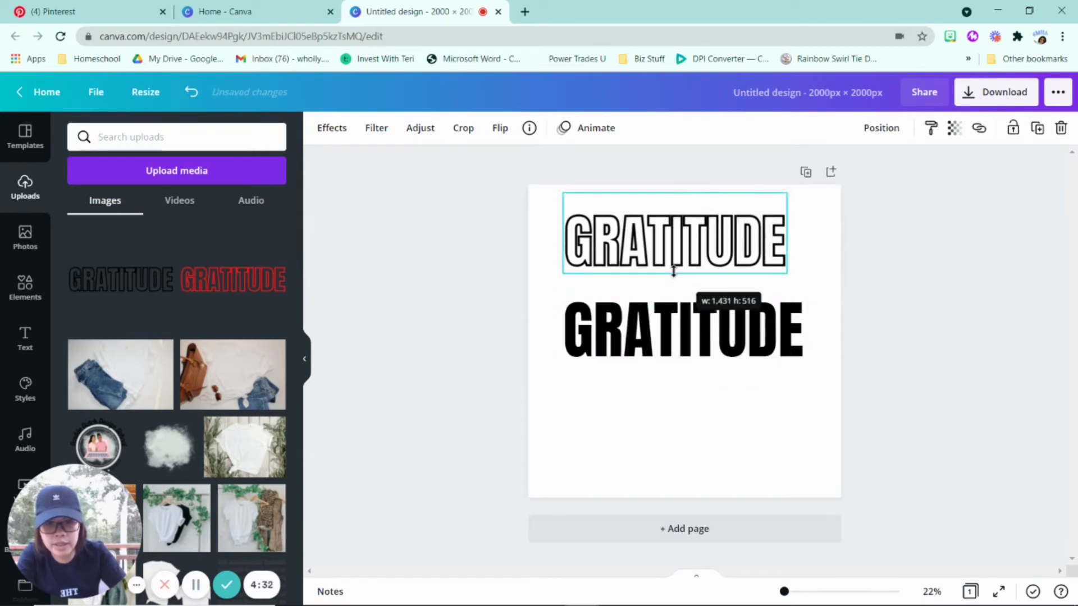
# Refine the outline image's crop on its left side and top, closer to the letters
pyautogui.click(650, 339)
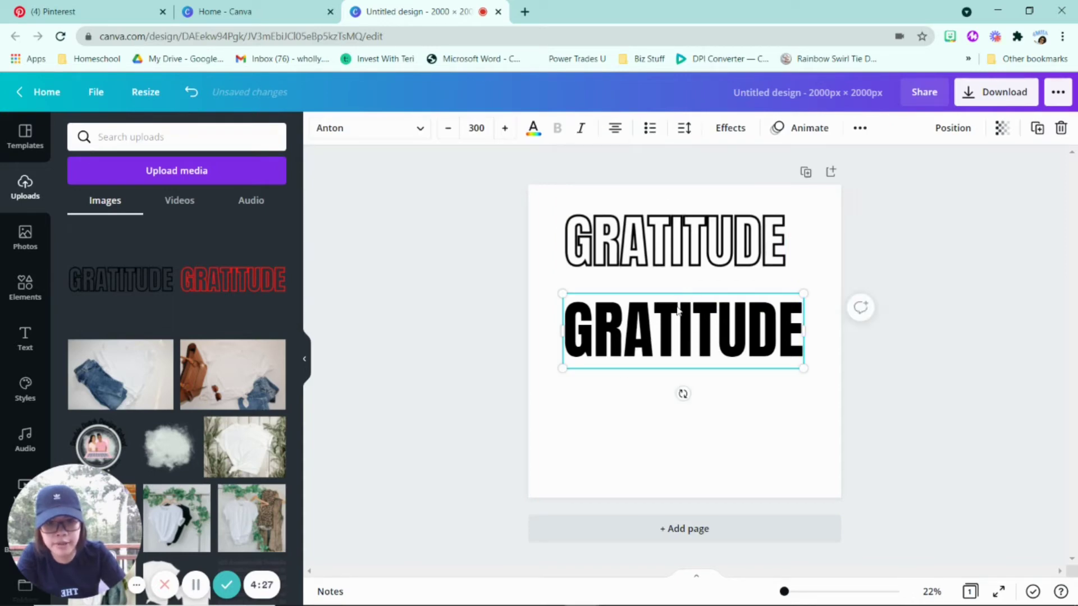
pyautogui.click(690, 245)
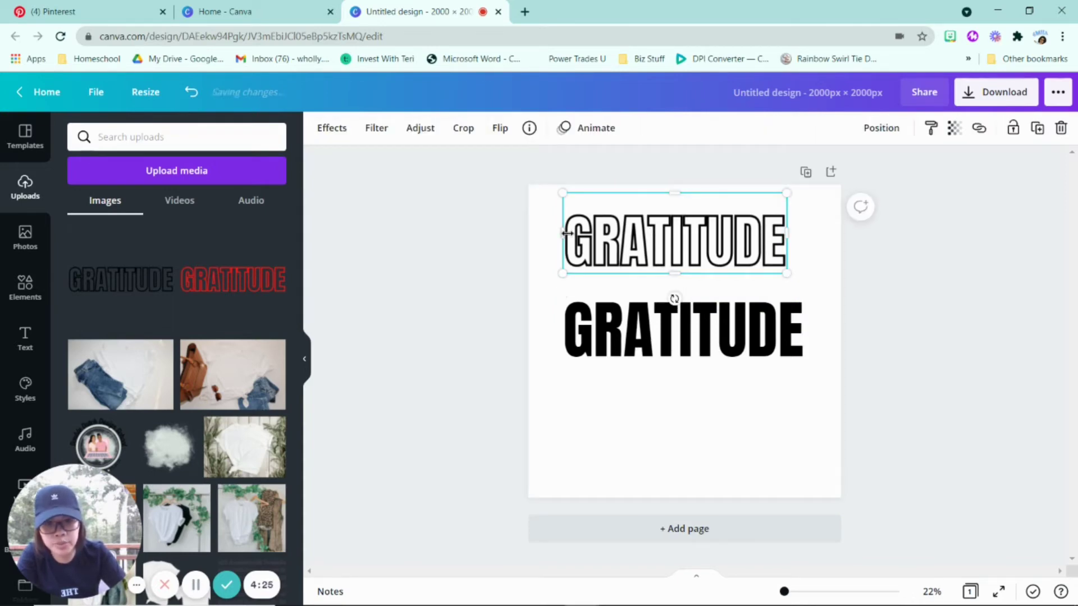
pyautogui.moveTo(561, 234)
pyautogui.mouseDown()
pyautogui.moveTo(536, 233)
pyautogui.moveTo(571, 234)
pyautogui.moveTo(555, 233)
pyautogui.mouseUp()
pyautogui.moveTo(676, 200); pyautogui.dragTo(676, 275)
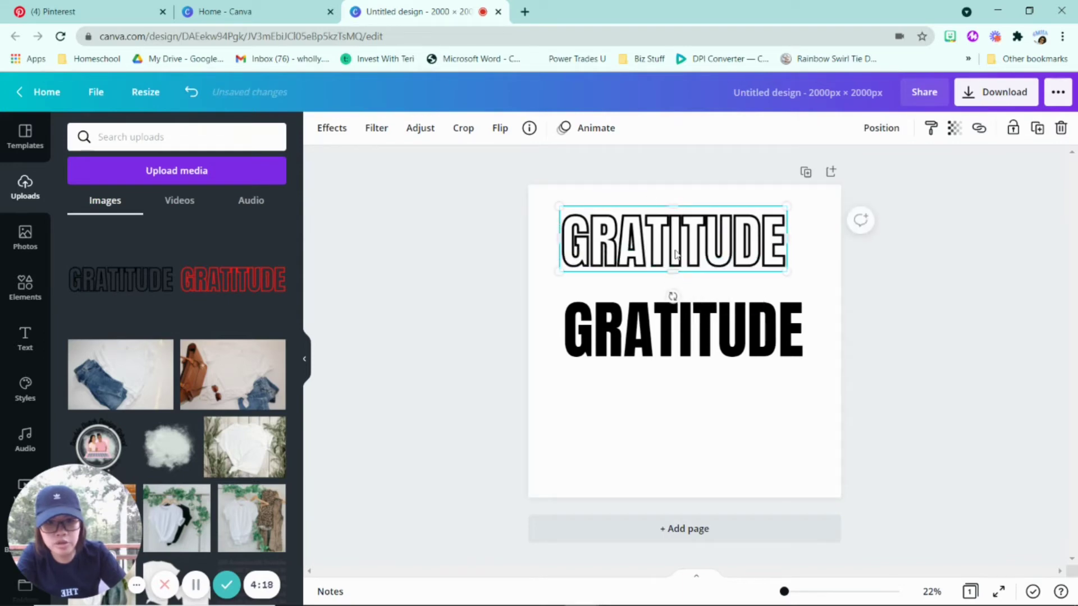
# Tweak the outline GRATITUDE's crop, enlarge it slightly and shift it right and down
pyautogui.click(463, 130)
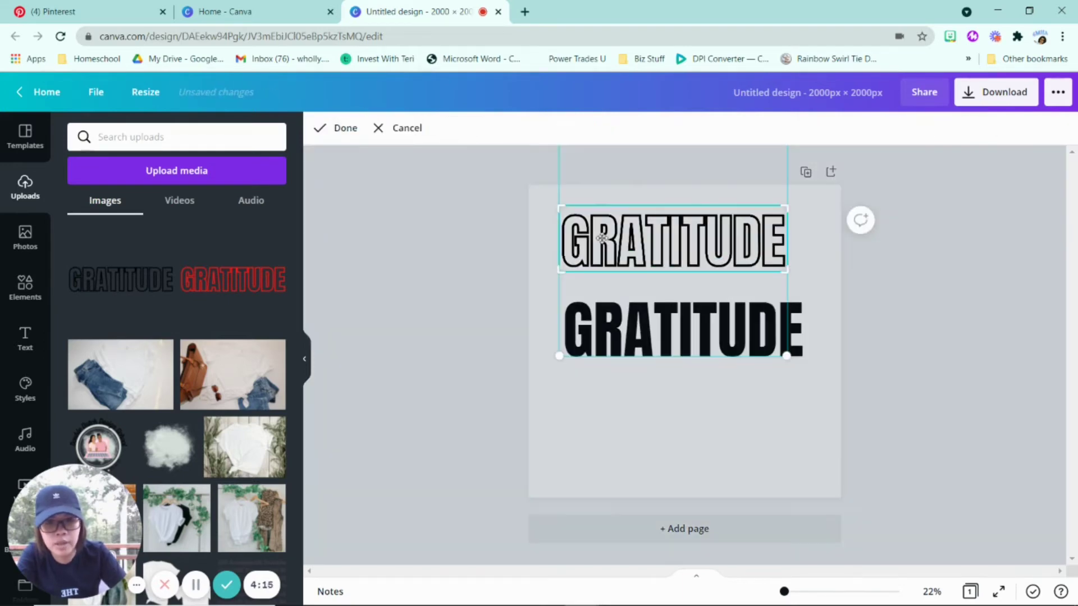
pyautogui.moveTo(782, 260); pyautogui.dragTo(783, 252)
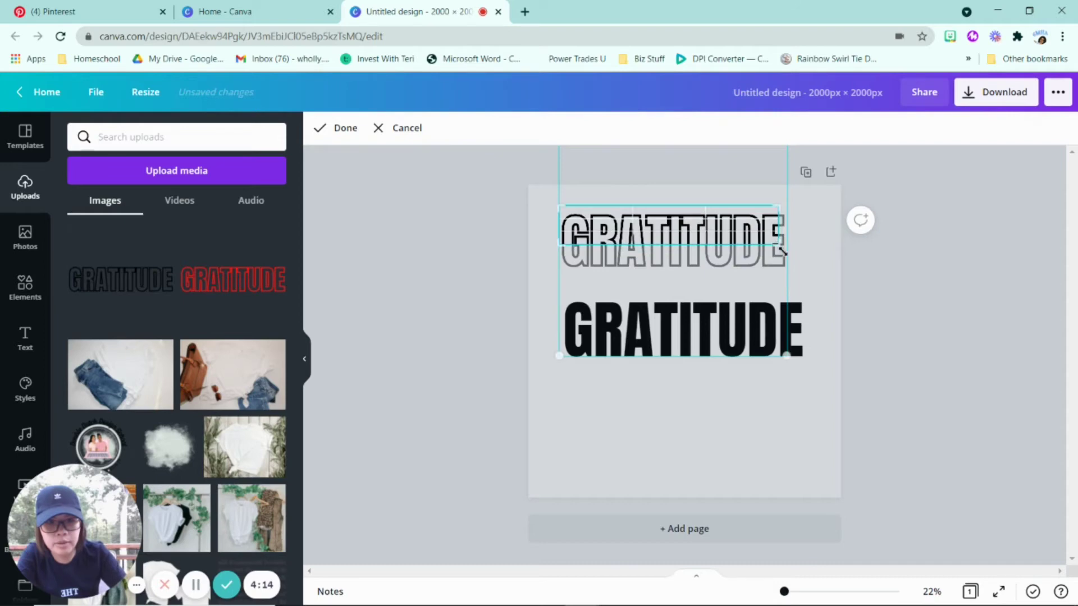
pyautogui.click(380, 128)
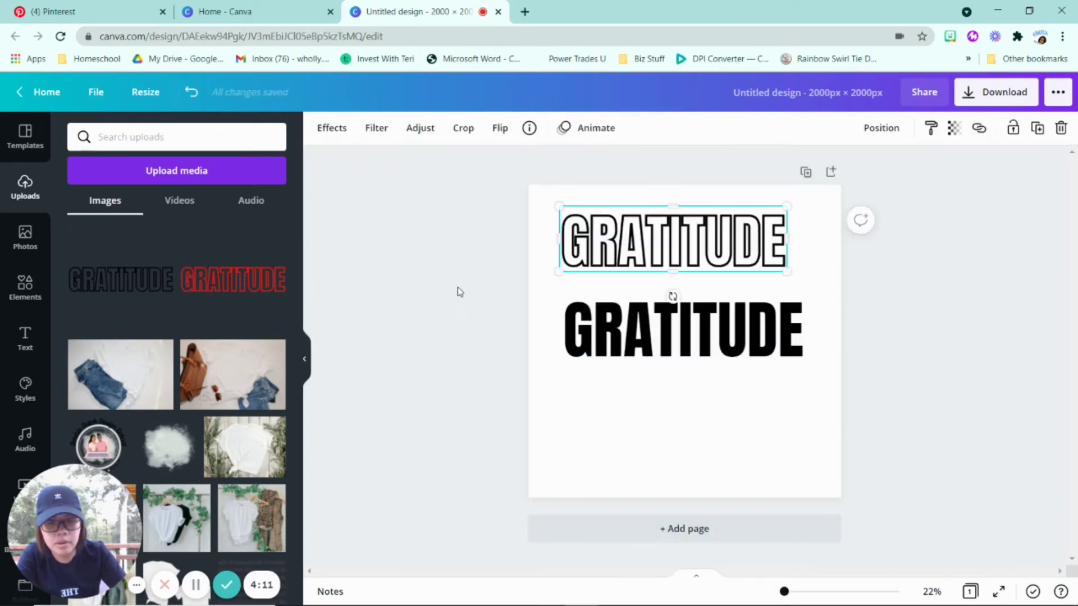
pyautogui.moveTo(787, 274); pyautogui.dragTo(792, 277)
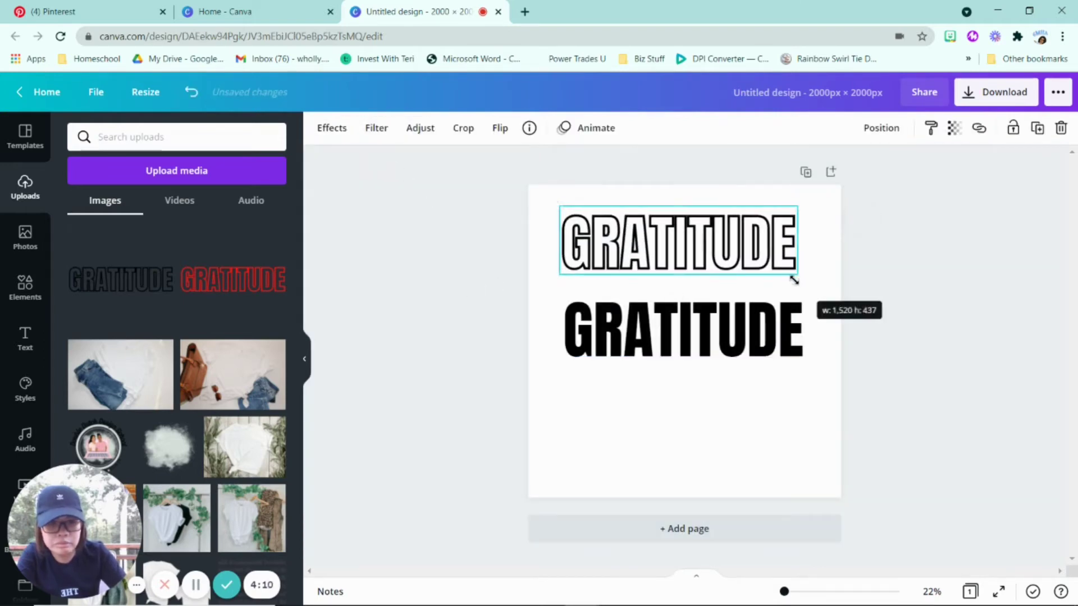
pyautogui.moveTo(709, 261)
pyautogui.mouseDown()
pyautogui.moveTo(718, 262)
pyautogui.moveTo(708, 277)
pyautogui.mouseUp()
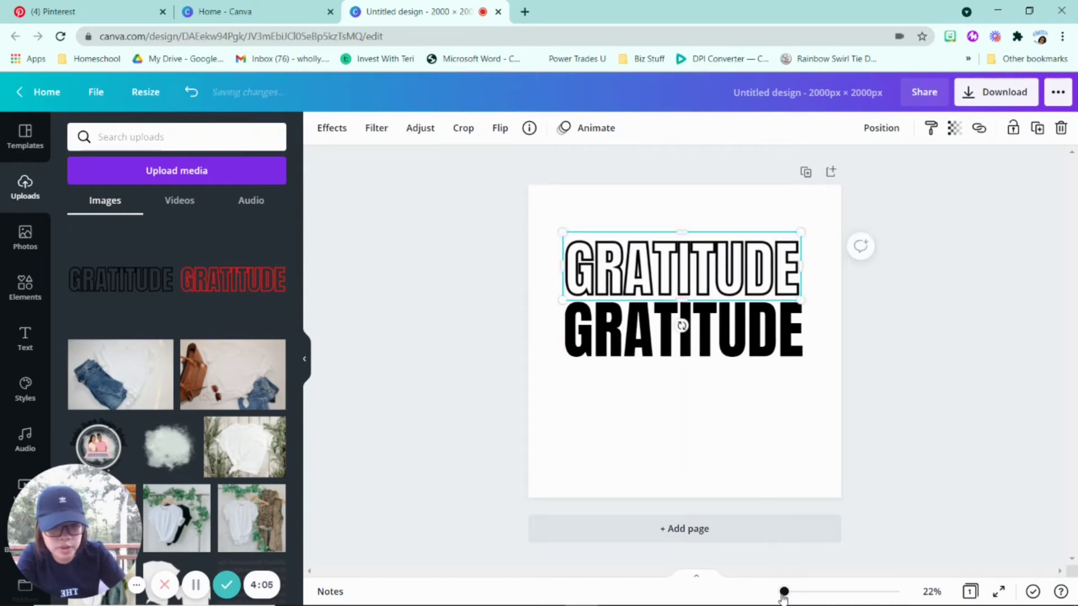
# Resize the outline GRATITUDE so its edges line up with the bold word beneath it
pyautogui.moveTo(783, 591); pyautogui.dragTo(789, 592)
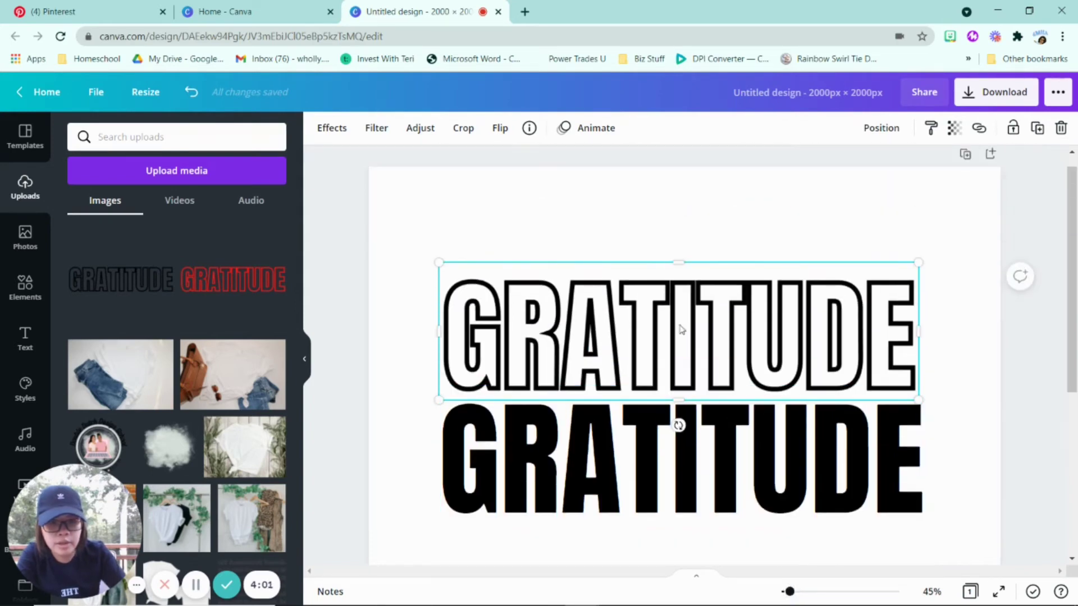
pyautogui.scroll(-2, 699, 336)
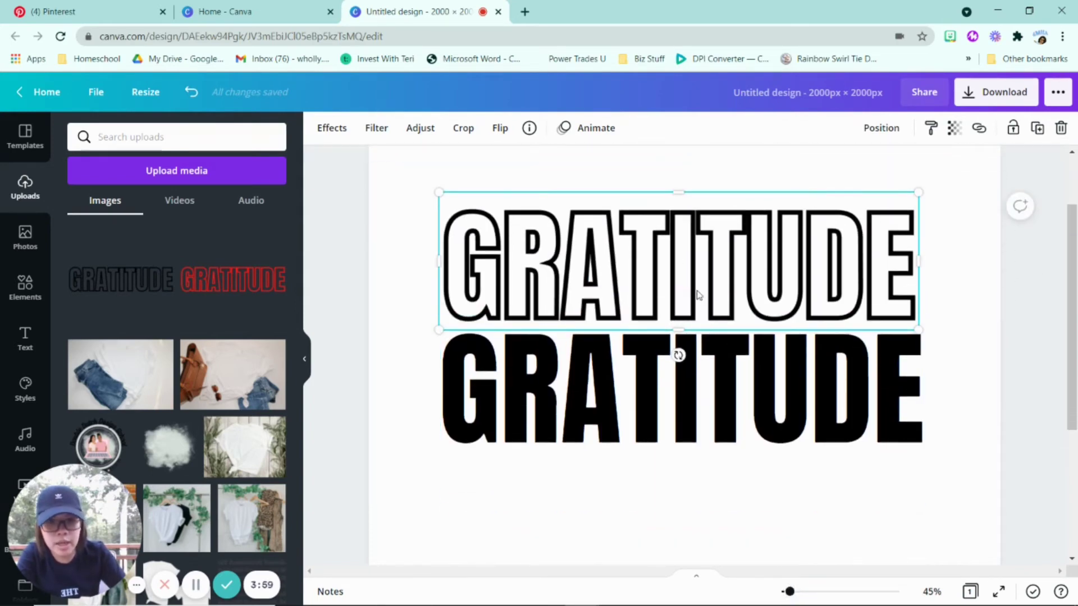
pyautogui.moveTo(696, 290); pyautogui.dragTo(690, 289)
pyautogui.moveTo(914, 199); pyautogui.dragTo(929, 192)
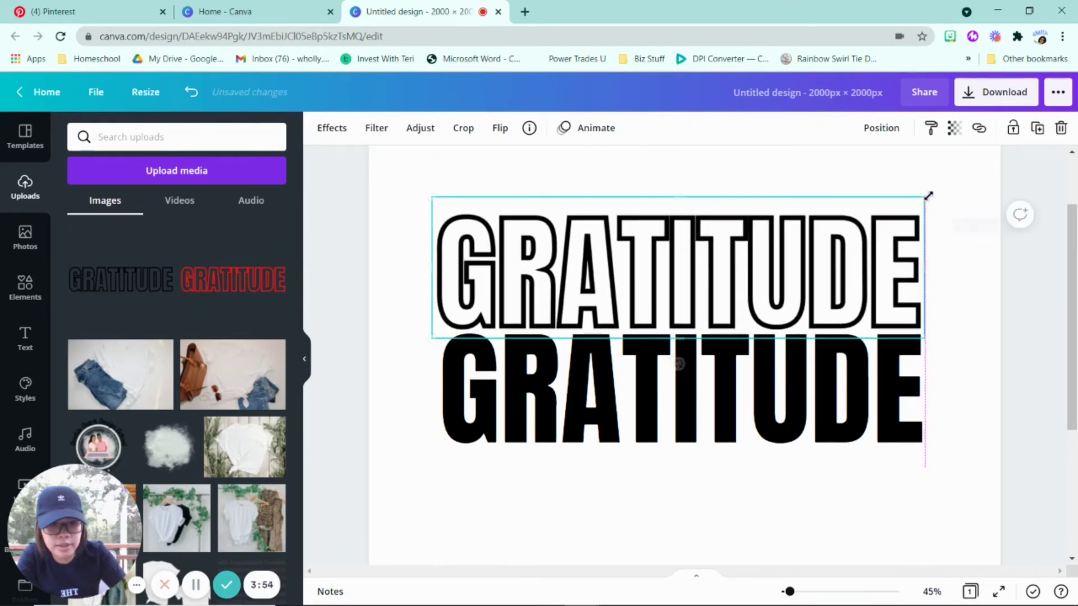
pyautogui.moveTo(734, 260); pyautogui.dragTo(731, 258)
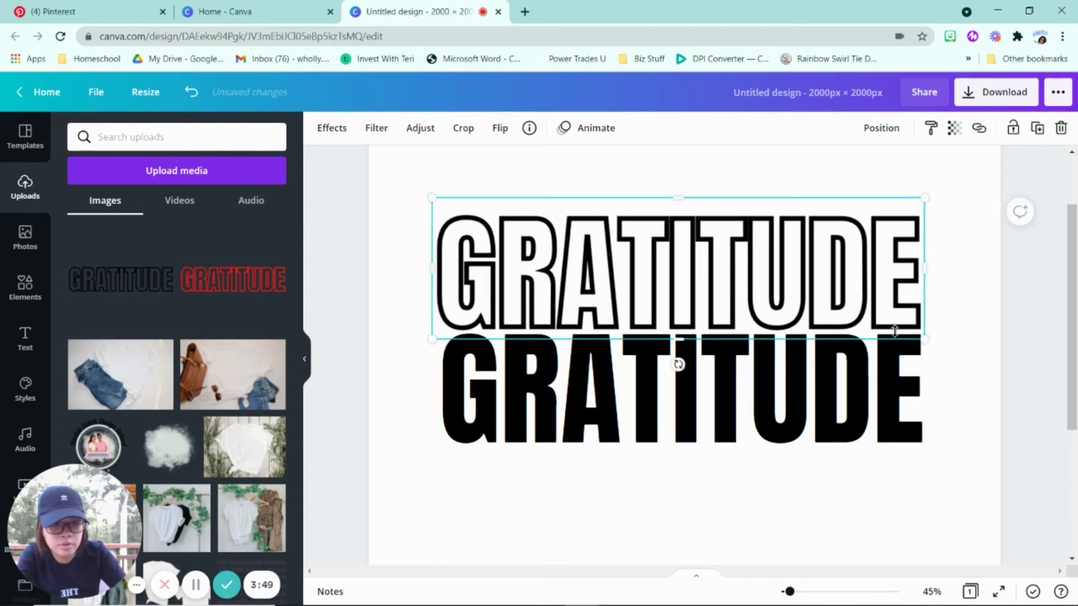
pyautogui.moveTo(923, 339); pyautogui.dragTo(918, 336)
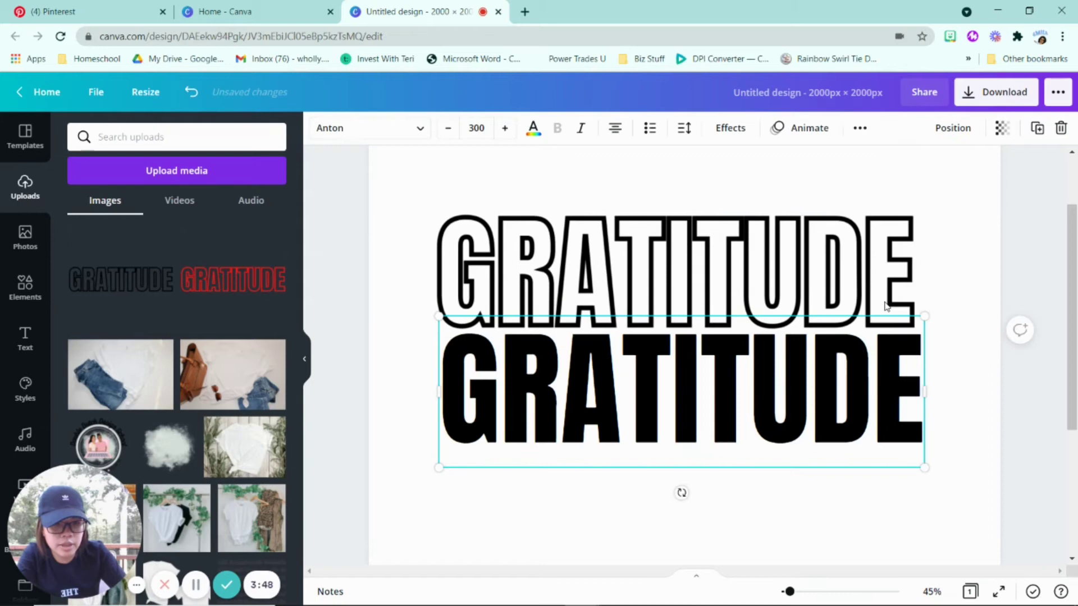
pyautogui.moveTo(885, 306); pyautogui.dragTo(924, 274)
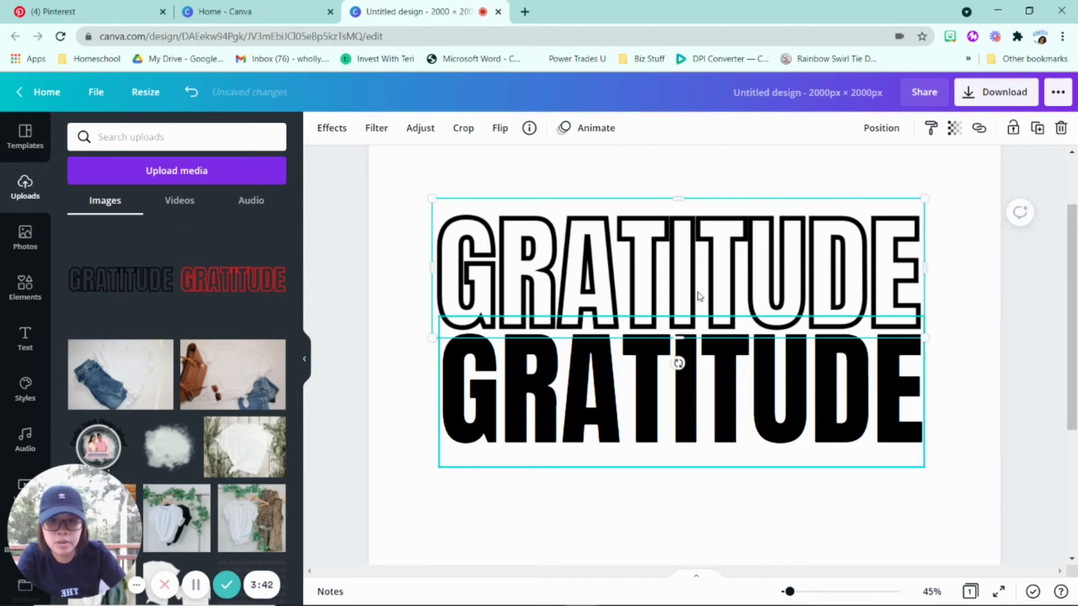
pyautogui.moveTo(434, 270); pyautogui.dragTo(434, 269)
pyautogui.moveTo(929, 198); pyautogui.dragTo(921, 204)
pyautogui.moveTo(880, 236); pyautogui.dragTo(883, 237)
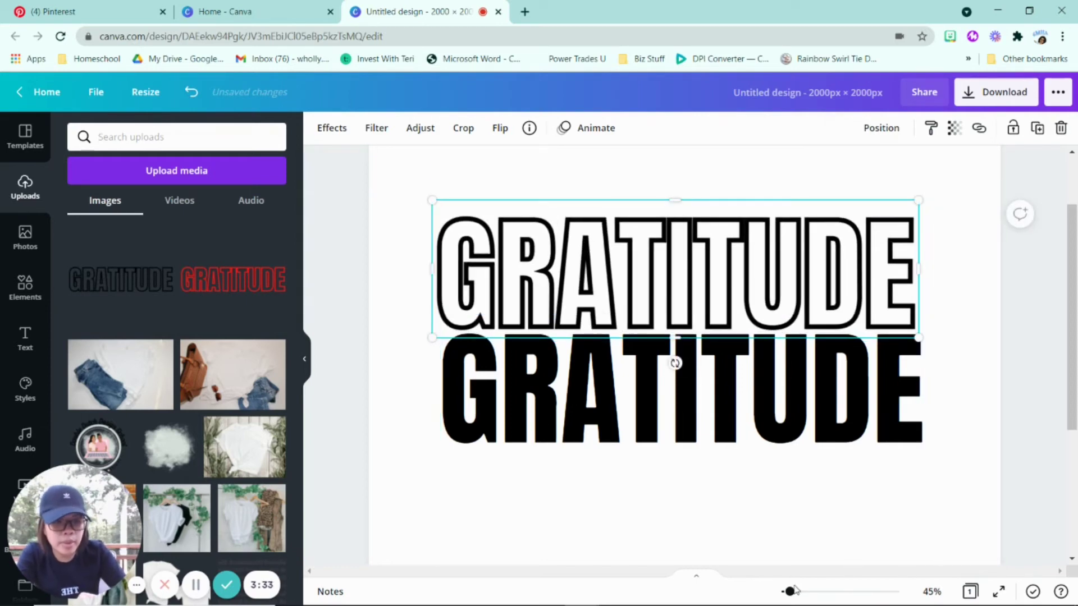
pyautogui.moveTo(789, 592); pyautogui.dragTo(785, 592)
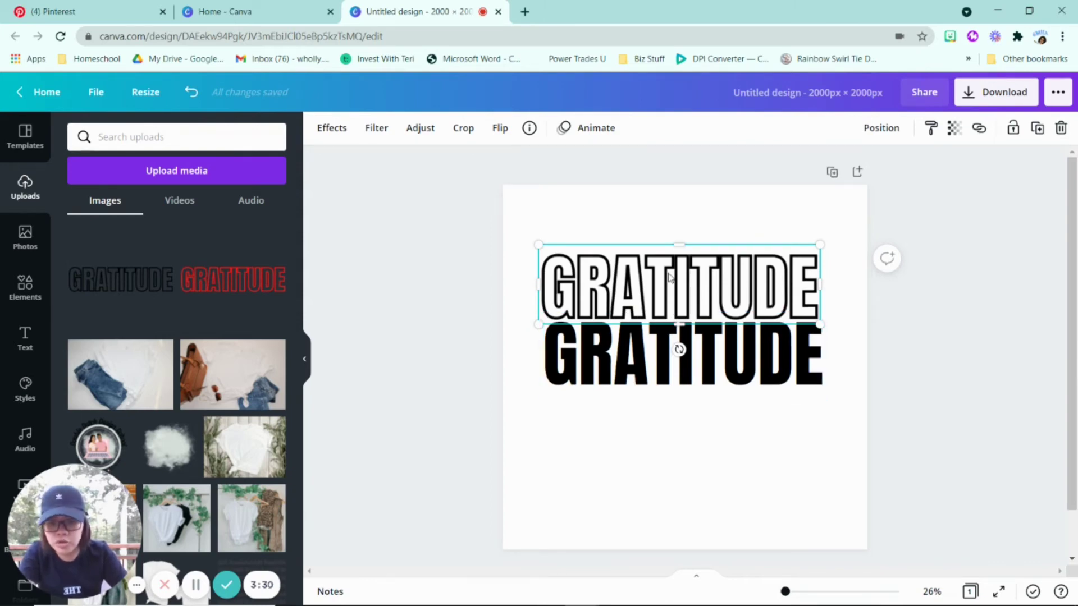
# Copy the outline GRATITUDE below the bold word and add the red-outline image to the page
pyautogui.moveTo(669, 277); pyautogui.dragTo(674, 415)
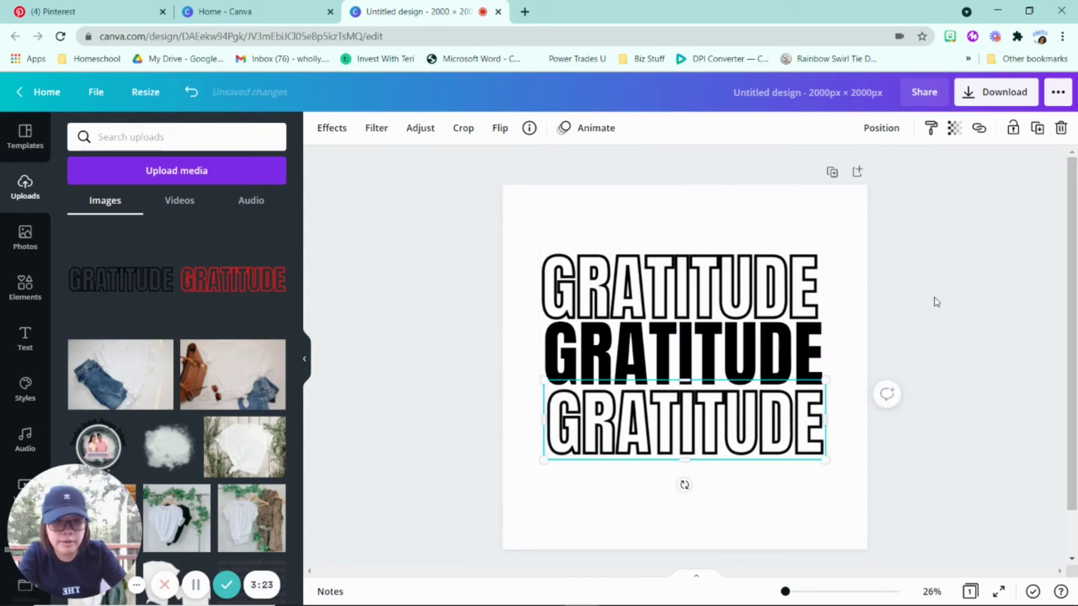
pyautogui.click(683, 483)
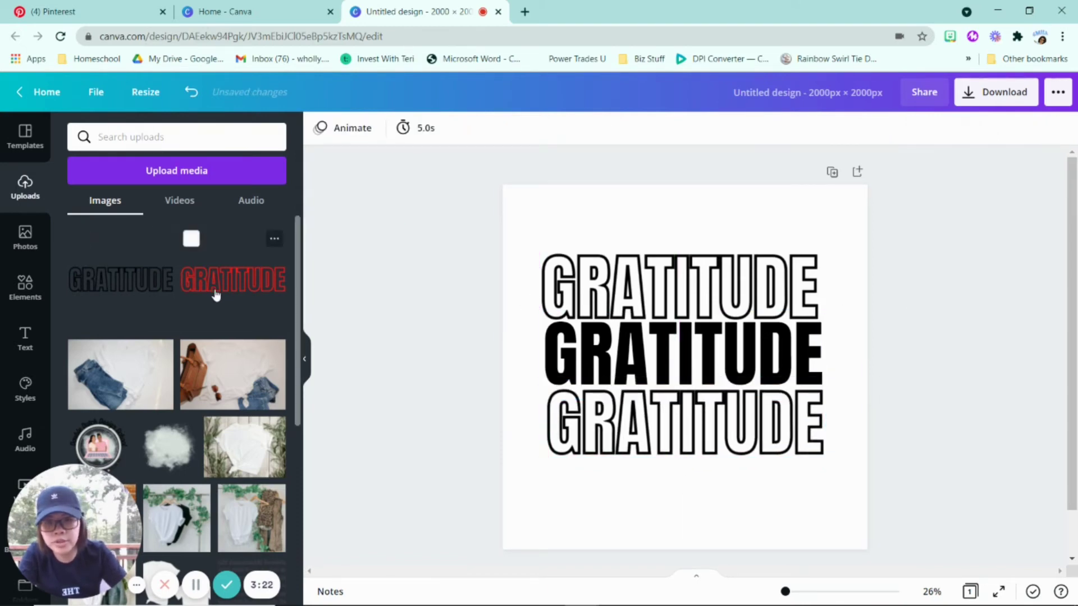
pyautogui.click(240, 284)
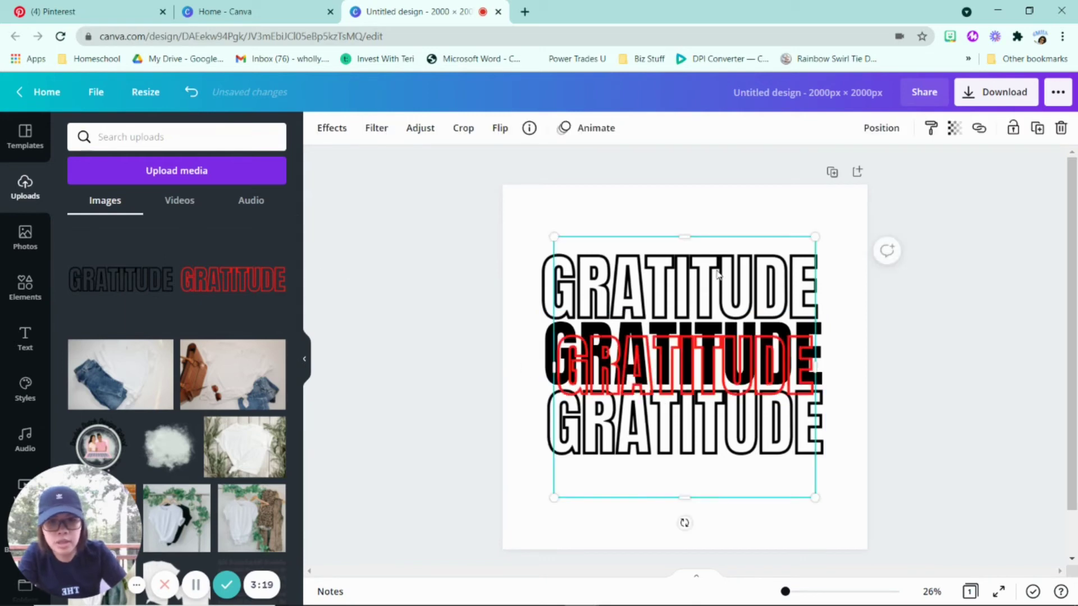
pyautogui.moveTo(696, 478); pyautogui.dragTo(668, 446)
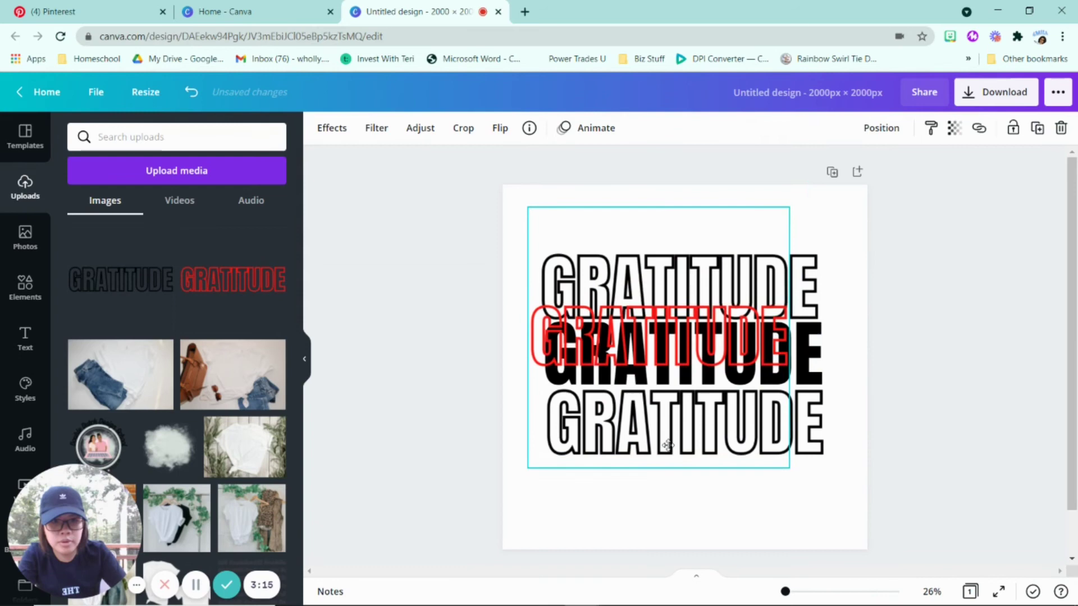
# Crop the red GRATITUDE's top and bottom close to the letters and widen it
pyautogui.moveTo(654, 236); pyautogui.dragTo(657, 291)
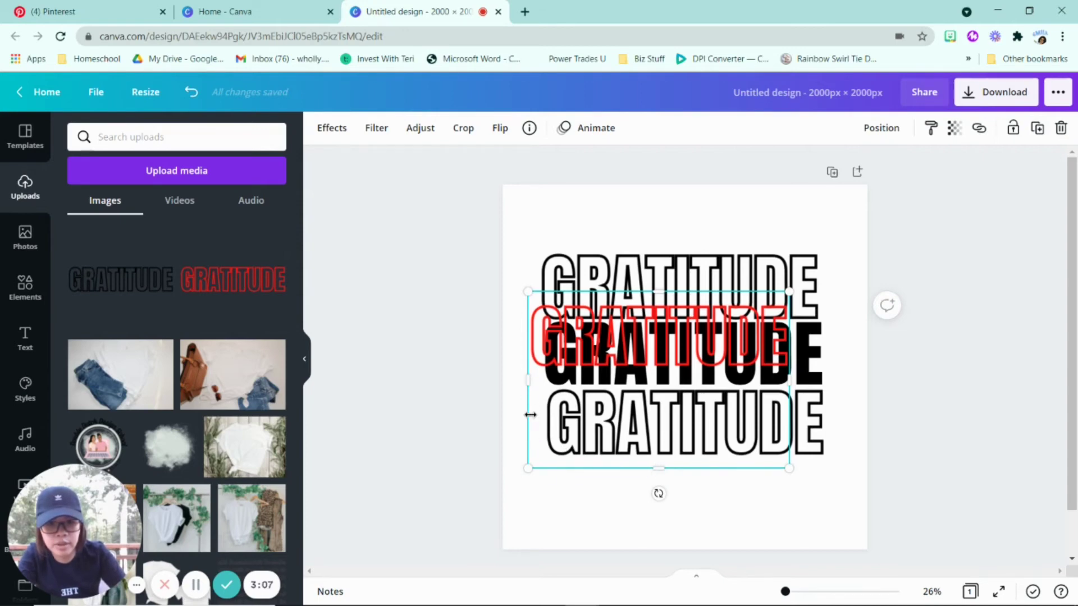
pyautogui.moveTo(543, 398); pyautogui.dragTo(542, 458)
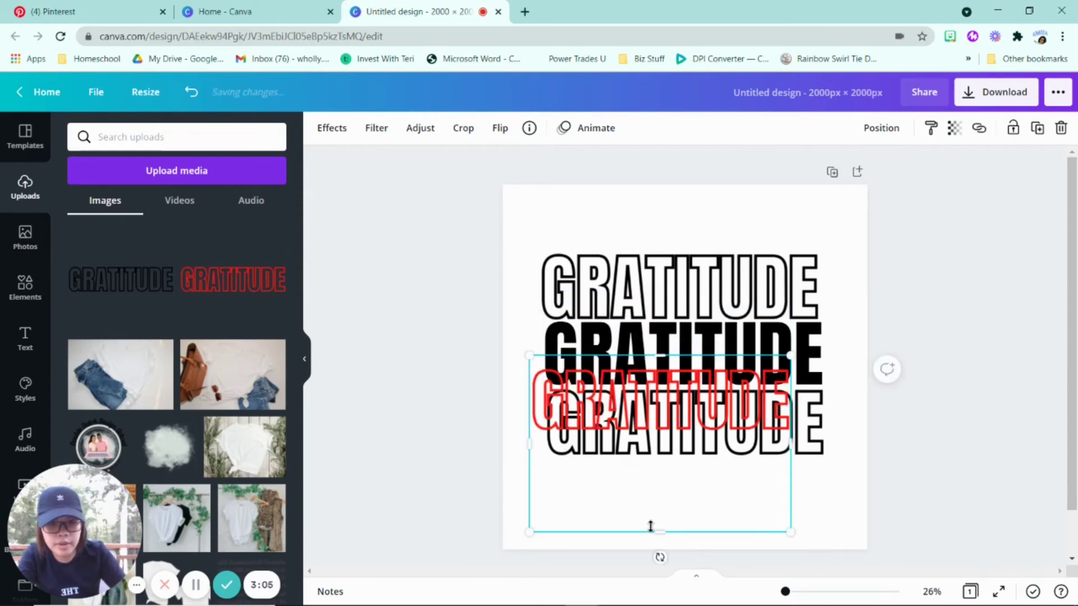
pyautogui.moveTo(651, 528); pyautogui.dragTo(643, 447)
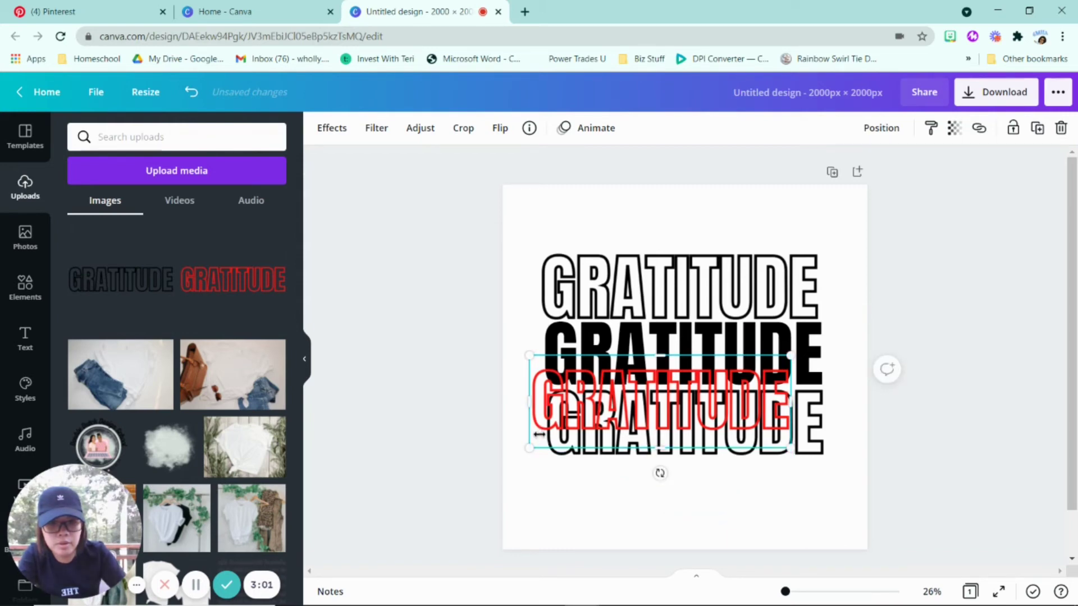
pyautogui.moveTo(539, 434); pyautogui.dragTo(546, 238)
pyautogui.click(344, 461)
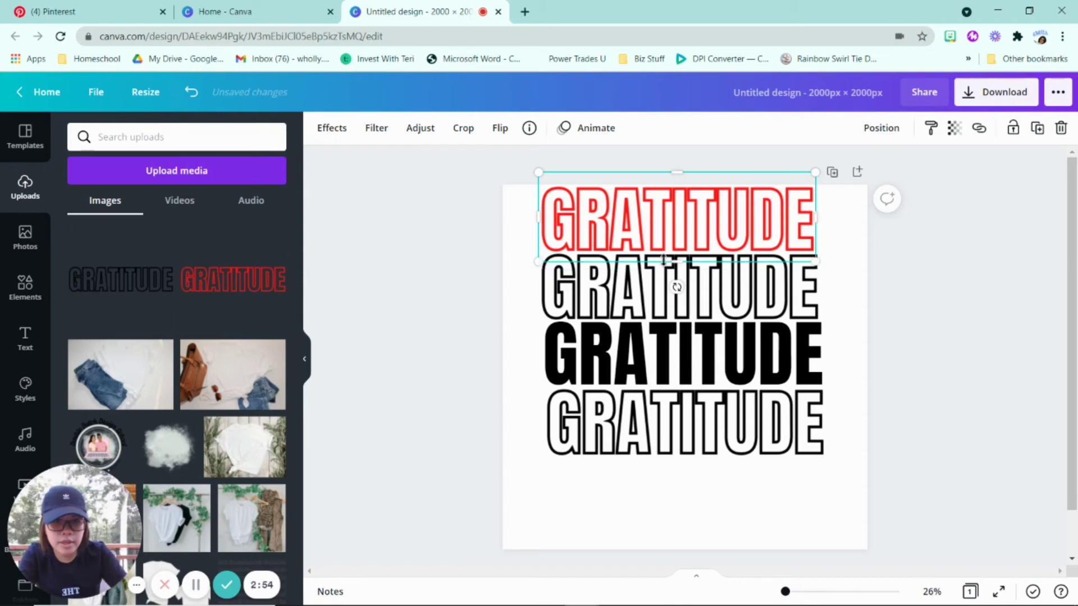
# Trim the red image's top to the letters and enlarge the top red GRATITUDE slightly
pyautogui.moveTo(668, 171); pyautogui.dragTo(668, 185)
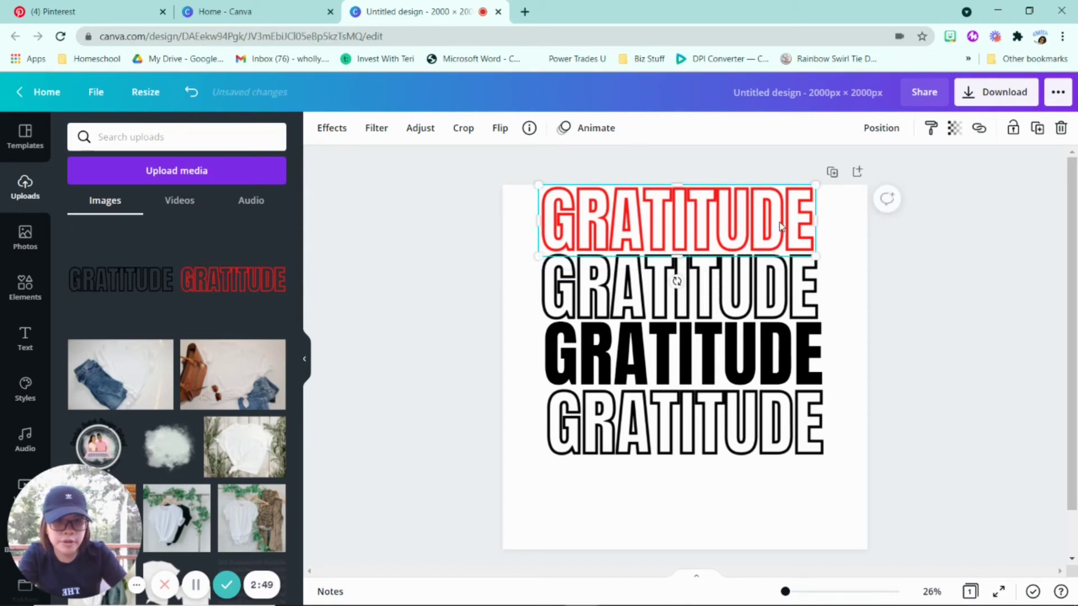
pyautogui.click(918, 380)
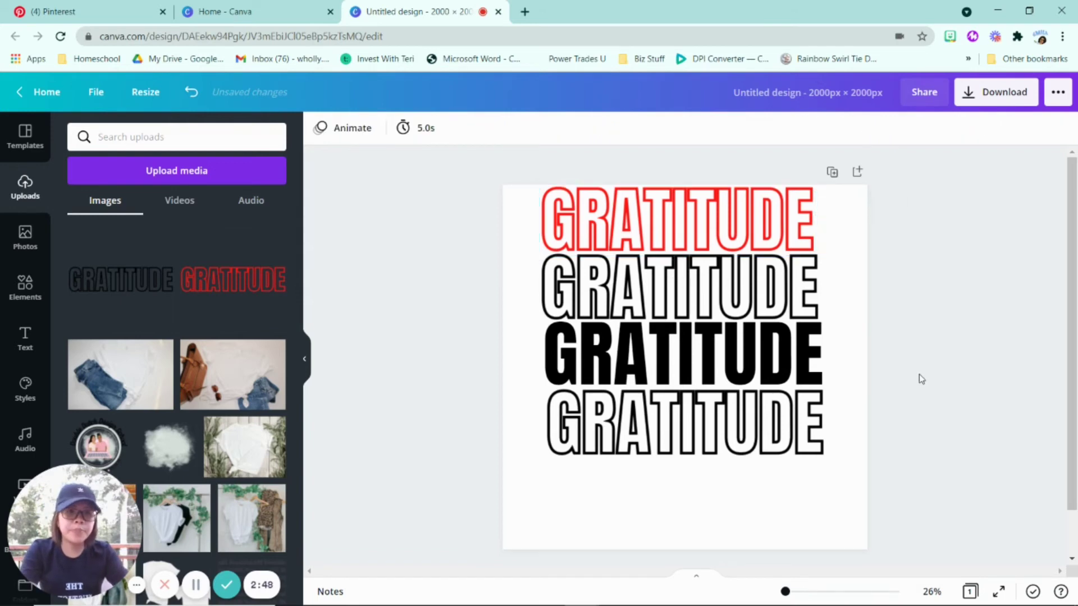
pyautogui.click(734, 212)
pyautogui.moveTo(815, 258); pyautogui.dragTo(820, 259)
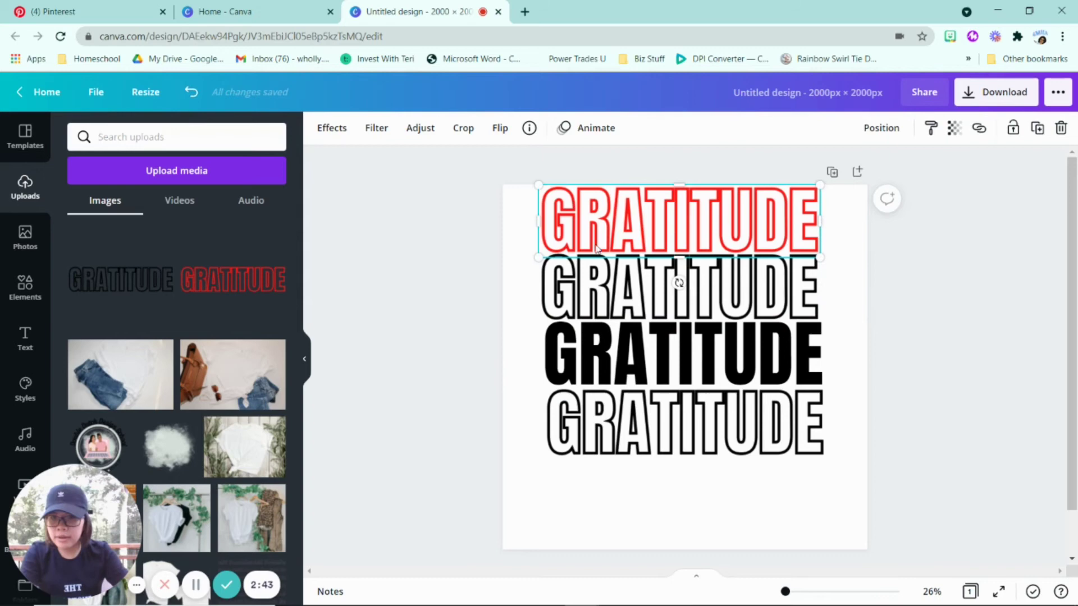
pyautogui.click(419, 278)
pyautogui.click(542, 216)
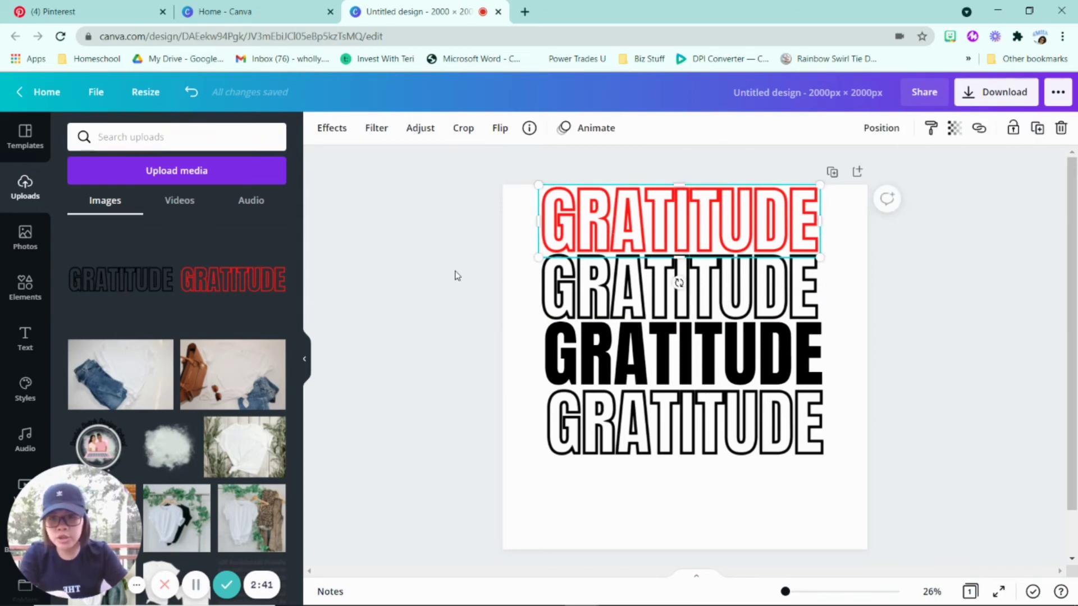
# Duplicate the red GRATITUDE to the page bottom and crop the top red word from below
pyautogui.hotkey('ctrl', 'd')
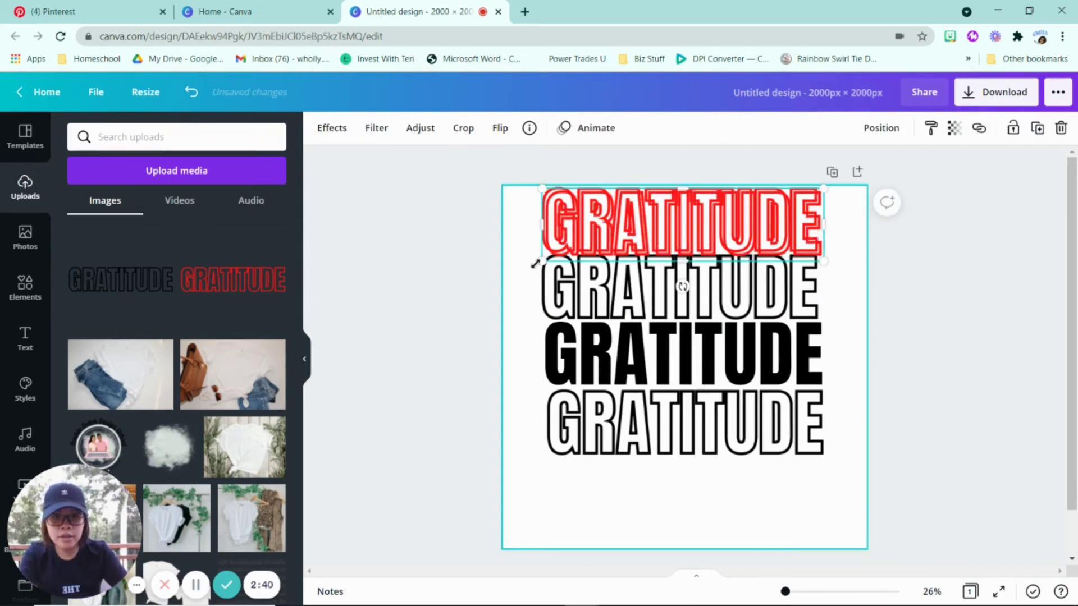
pyautogui.moveTo(616, 213); pyautogui.dragTo(618, 475)
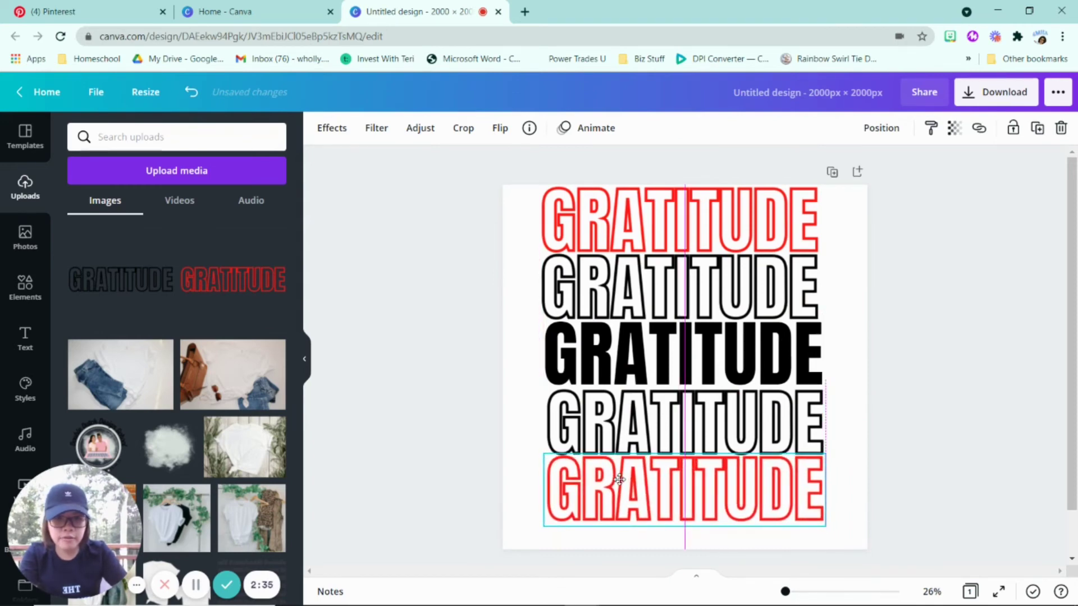
pyautogui.click(951, 318)
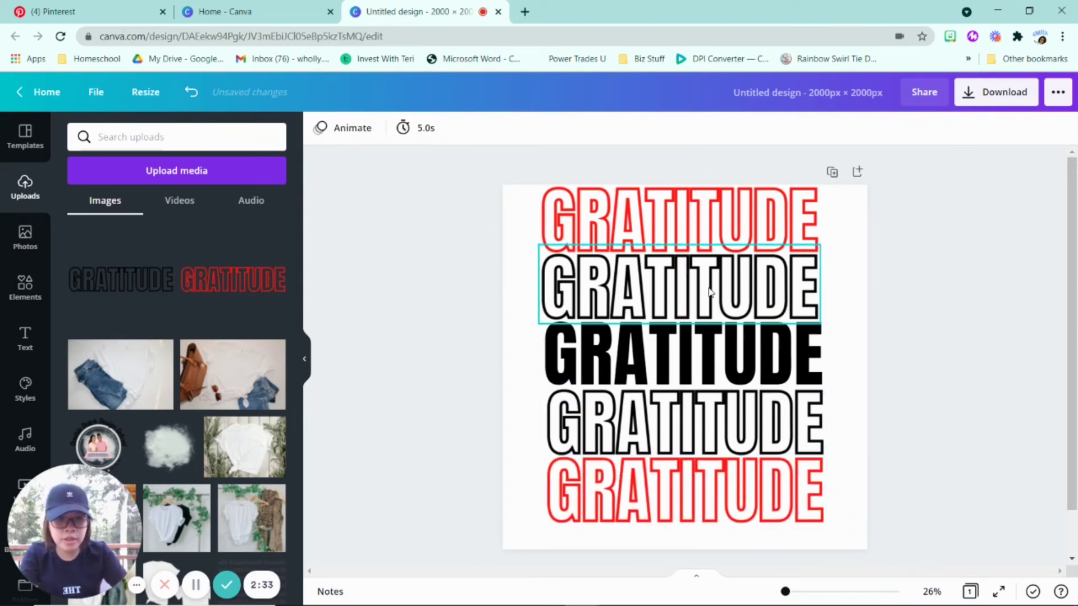
pyautogui.click(709, 290)
pyautogui.moveTo(709, 290); pyautogui.dragTo(711, 290)
pyautogui.click(700, 211)
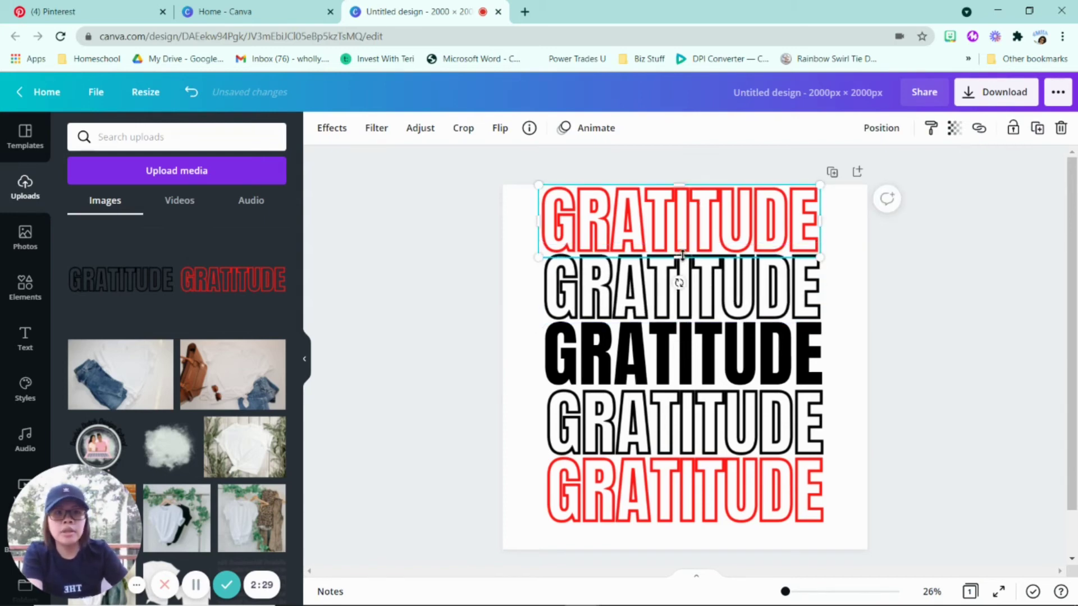
pyautogui.moveTo(679, 247); pyautogui.dragTo(752, 221)
# Crop the bottom off the black outline word and move the cropped red word down onto the stack
pyautogui.moveTo(685, 220)
pyautogui.mouseDown()
pyautogui.moveTo(685, 267)
pyautogui.moveTo(682, 222)
pyautogui.mouseUp()
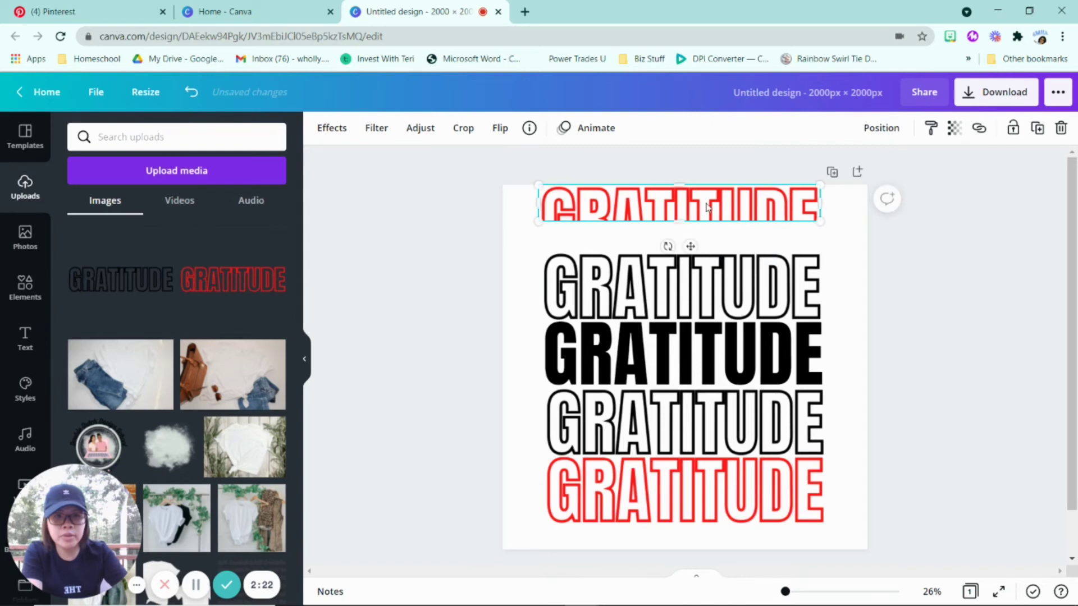
pyautogui.click(699, 297)
pyautogui.moveTo(683, 321); pyautogui.dragTo(688, 299)
pyautogui.moveTo(682, 201); pyautogui.dragTo(682, 257)
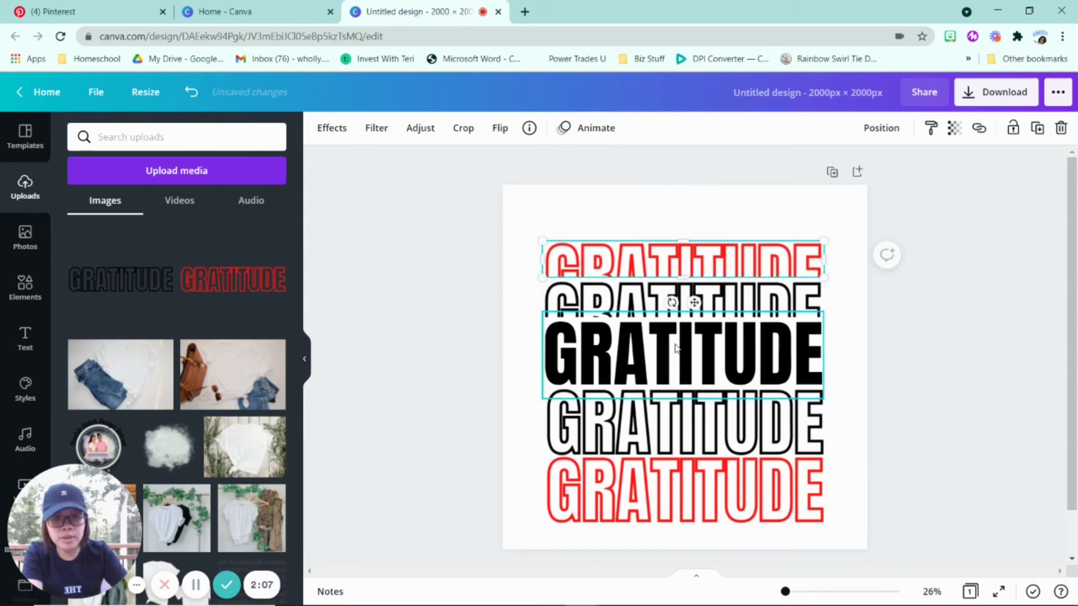
pyautogui.click(384, 337)
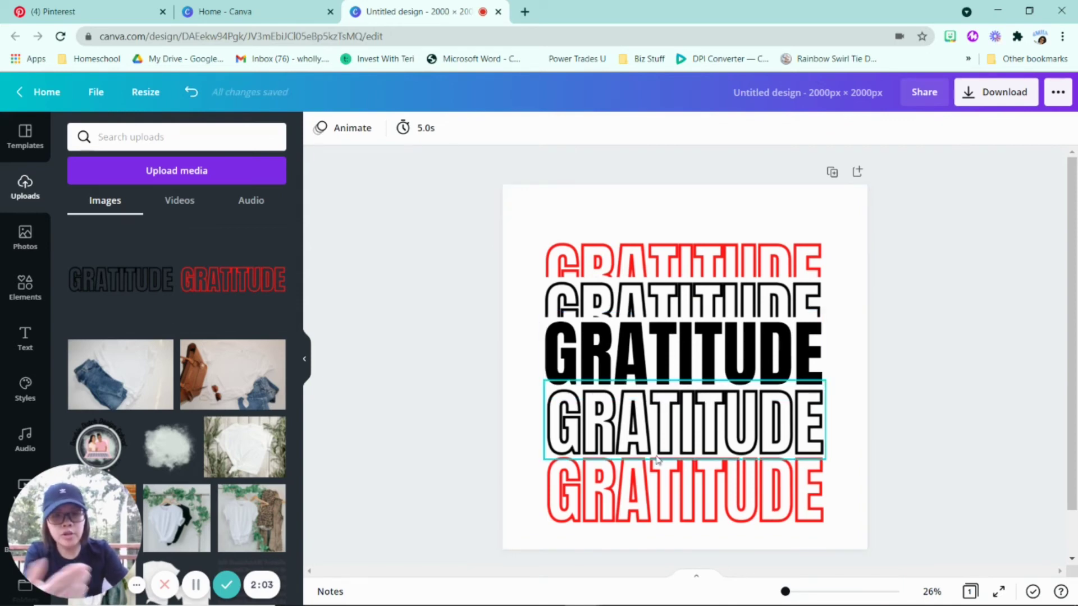
# Delete the two bottom words and duplicate the cropped outline word below the solid GRATITUDE
pyautogui.click(688, 432)
pyautogui.press('Delete')
pyautogui.click(682, 489)
pyautogui.press('Delete')
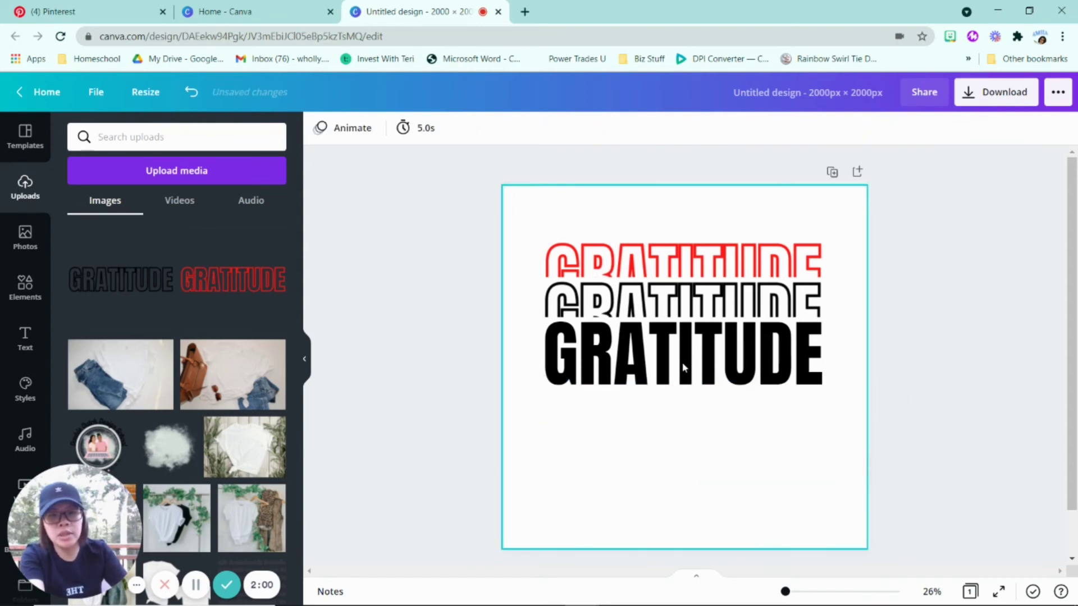
pyautogui.click(680, 289)
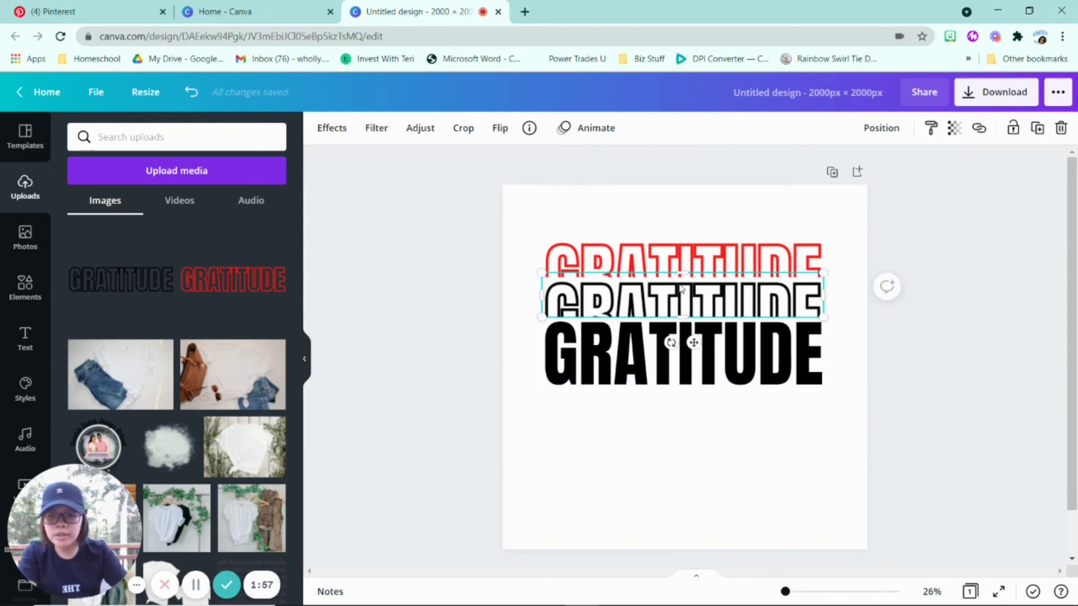
pyautogui.hotkey('ctrl', 'd')
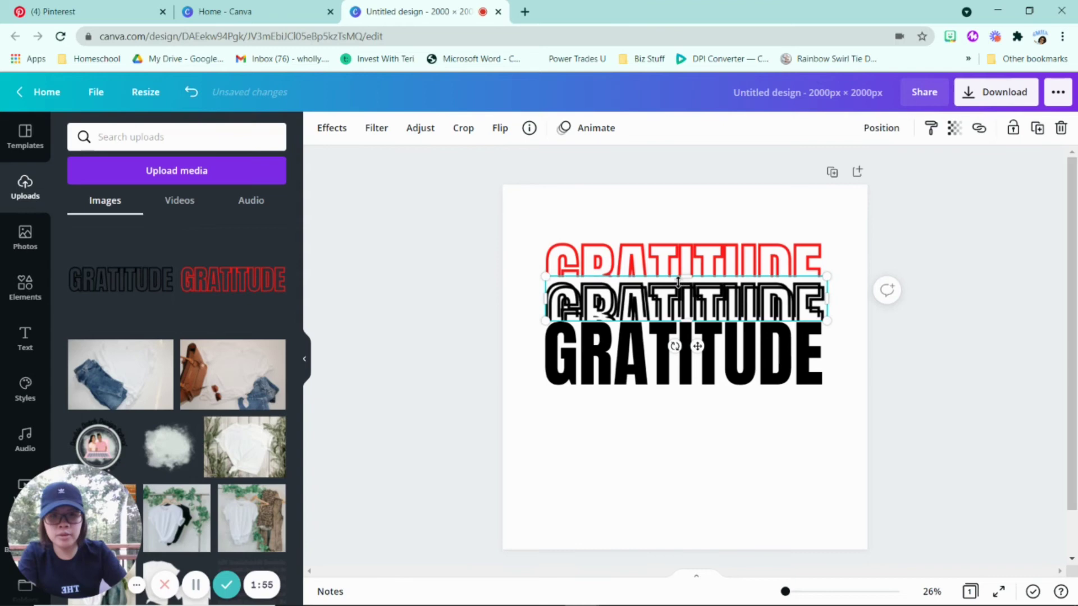
pyautogui.moveTo(676, 306); pyautogui.dragTo(675, 408)
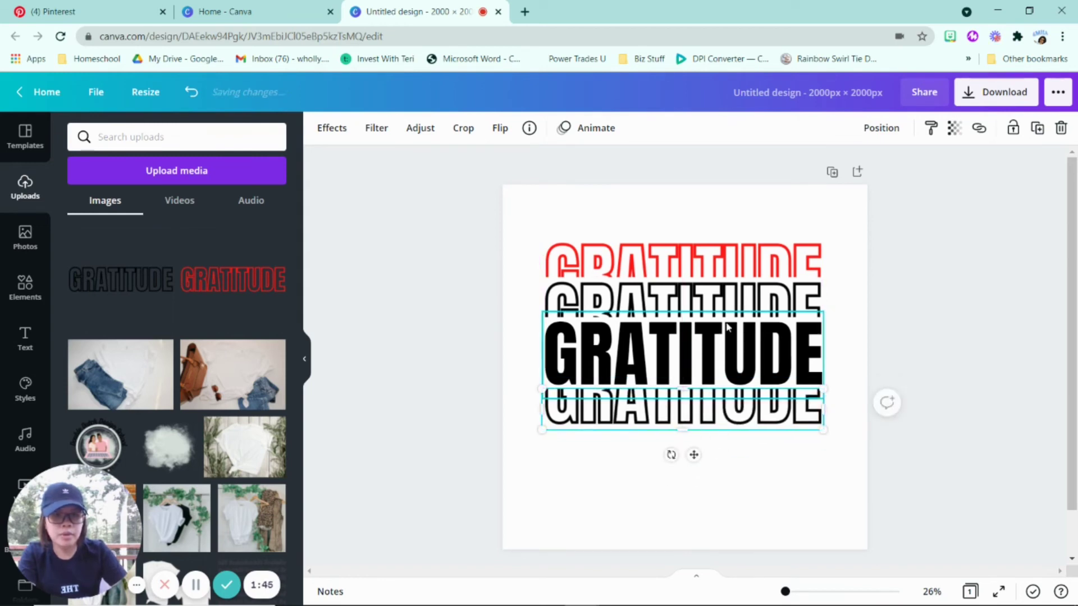
pyautogui.click(730, 254)
# Put a red GRATITUDE copy below the lower outline word and crop off its top
pyautogui.hotkey('ctrl', 'd')
pyautogui.moveTo(730, 254); pyautogui.dragTo(692, 495)
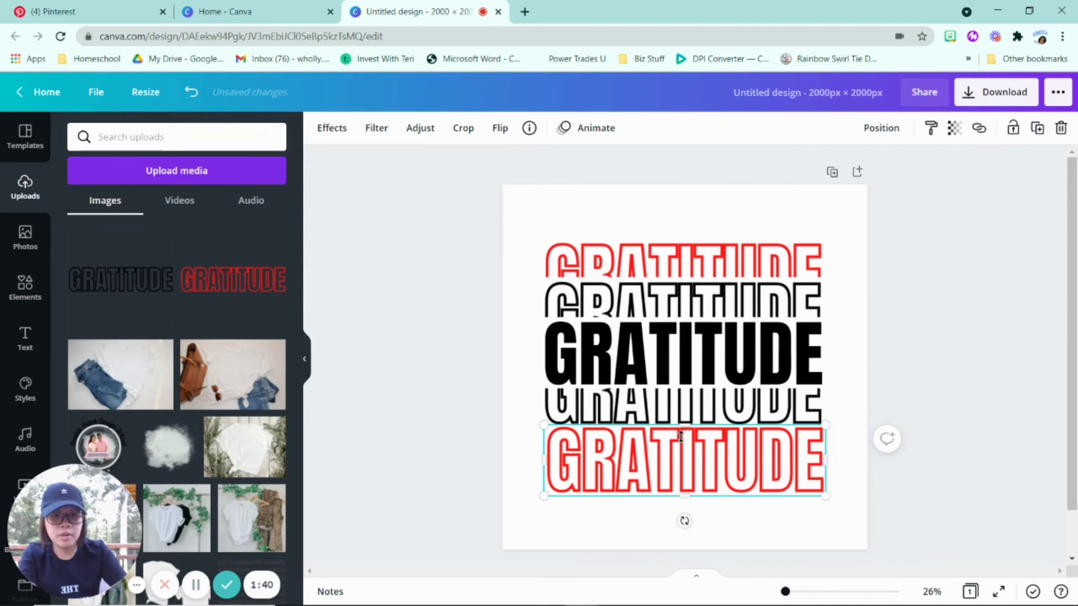
pyautogui.moveTo(681, 437); pyautogui.dragTo(665, 464)
# Crop the lower outline word's top, snug the bottom red word up, and reveal more top red letters
pyautogui.click(640, 388)
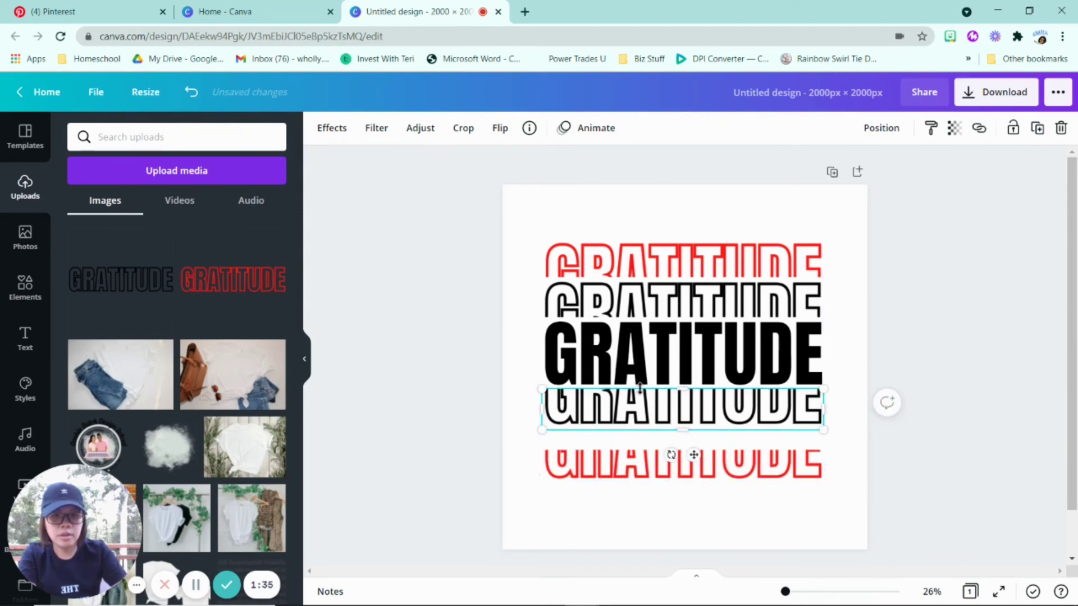
pyautogui.moveTo(640, 391); pyautogui.dragTo(667, 401)
pyautogui.click(683, 455)
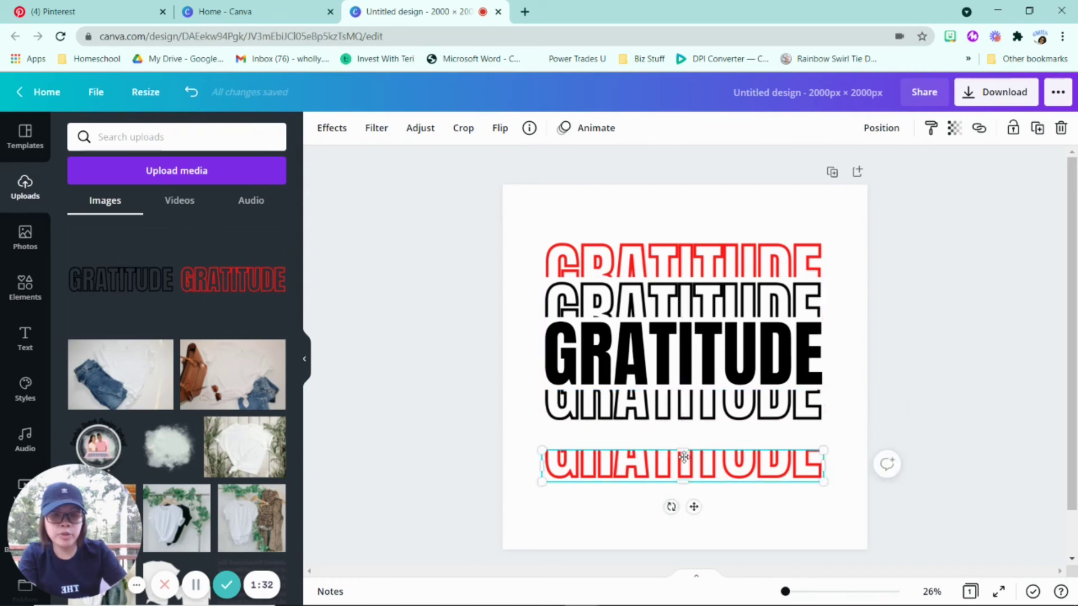
pyautogui.moveTo(683, 456); pyautogui.dragTo(677, 444)
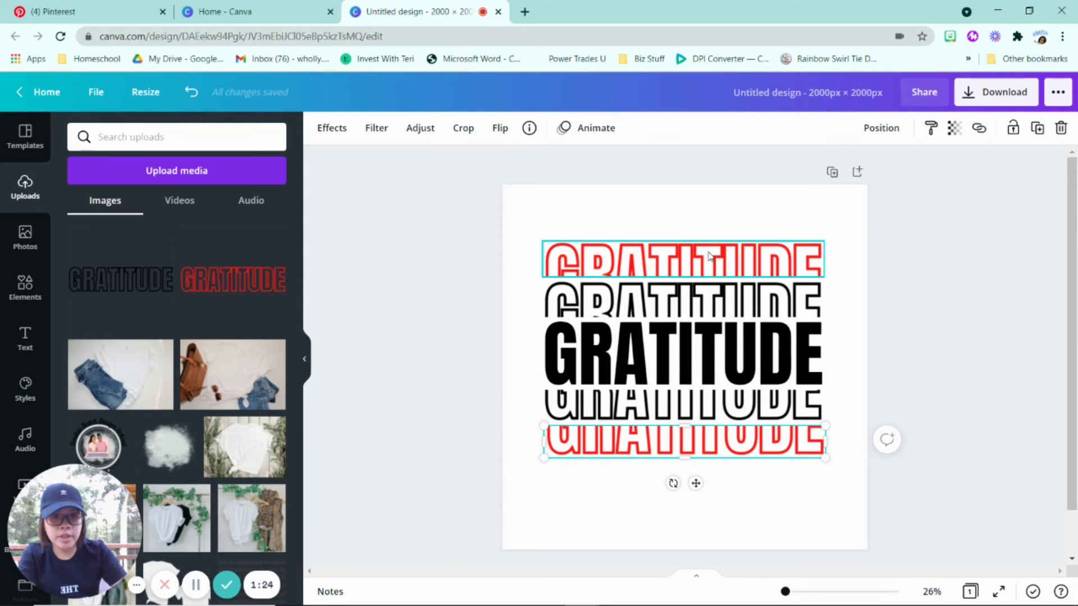
pyautogui.click(694, 264)
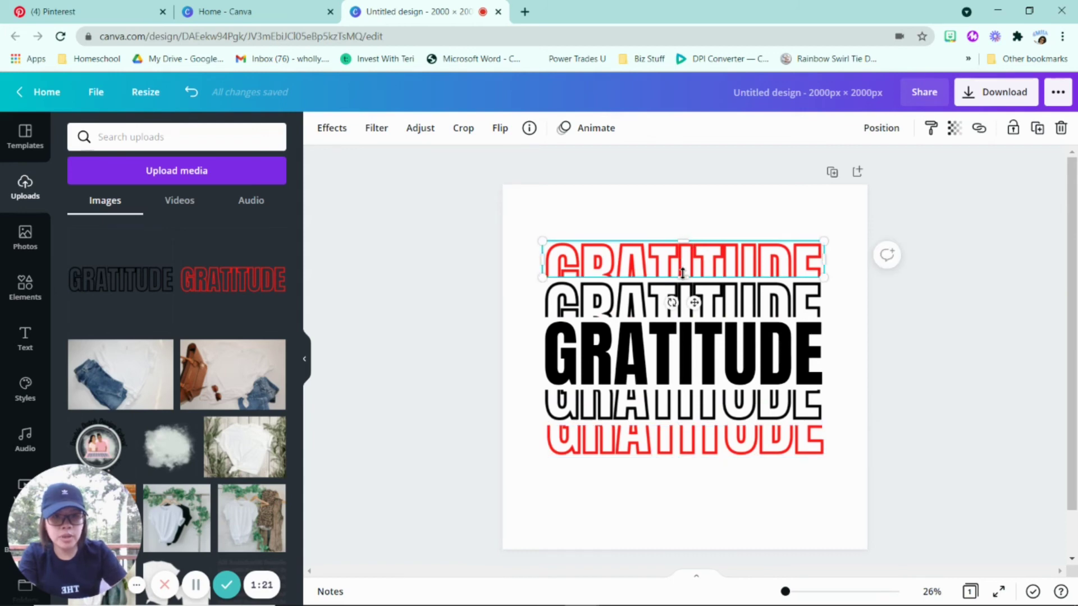
pyautogui.moveTo(683, 283); pyautogui.dragTo(681, 275)
# Trim the bottom of the upper black-outline GRATITUDE slightly
pyautogui.click(733, 301)
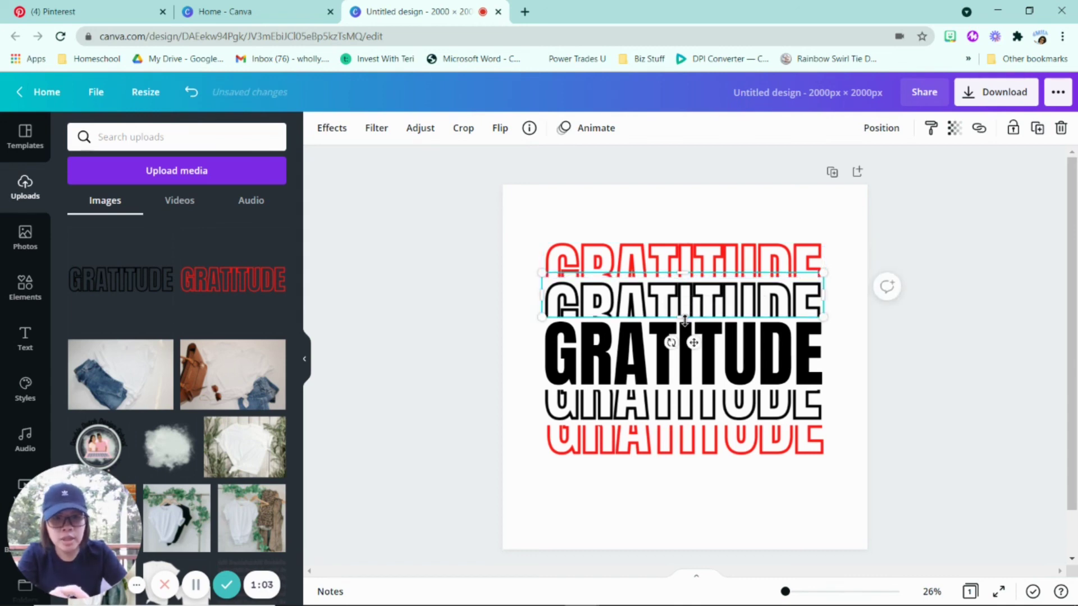
pyautogui.moveTo(684, 314); pyautogui.dragTo(685, 311)
pyautogui.moveTo(685, 310); pyautogui.dragTo(685, 311)
pyautogui.click(195, 585)
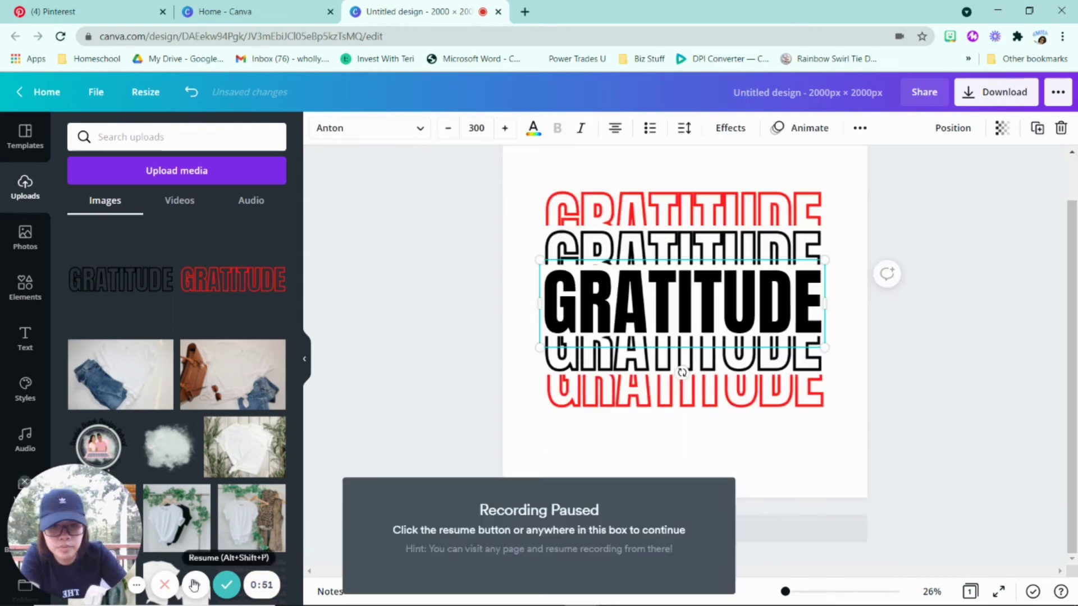
pyautogui.click(194, 585)
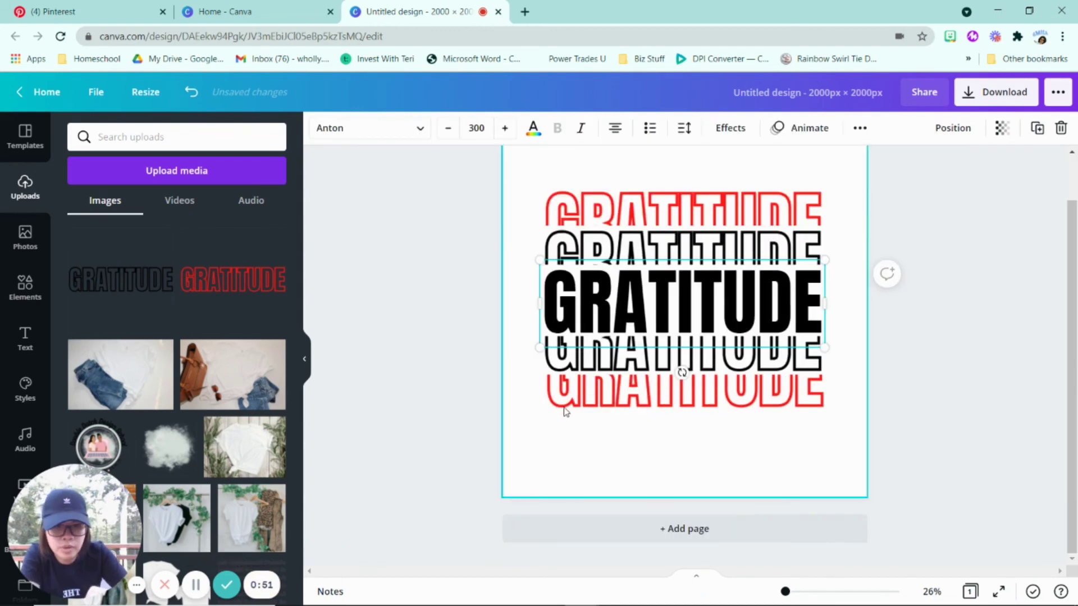
# Drag a selection box across the stack to select all five GRATITUDE words
pyautogui.click(699, 223)
pyautogui.click(698, 225)
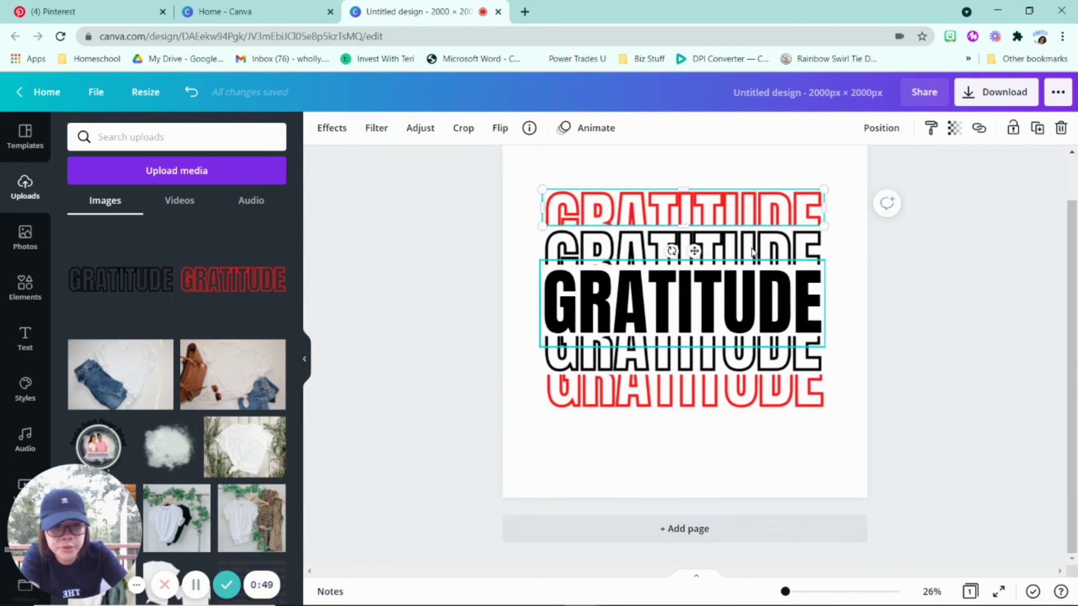
pyautogui.click(778, 230)
pyautogui.click(780, 244)
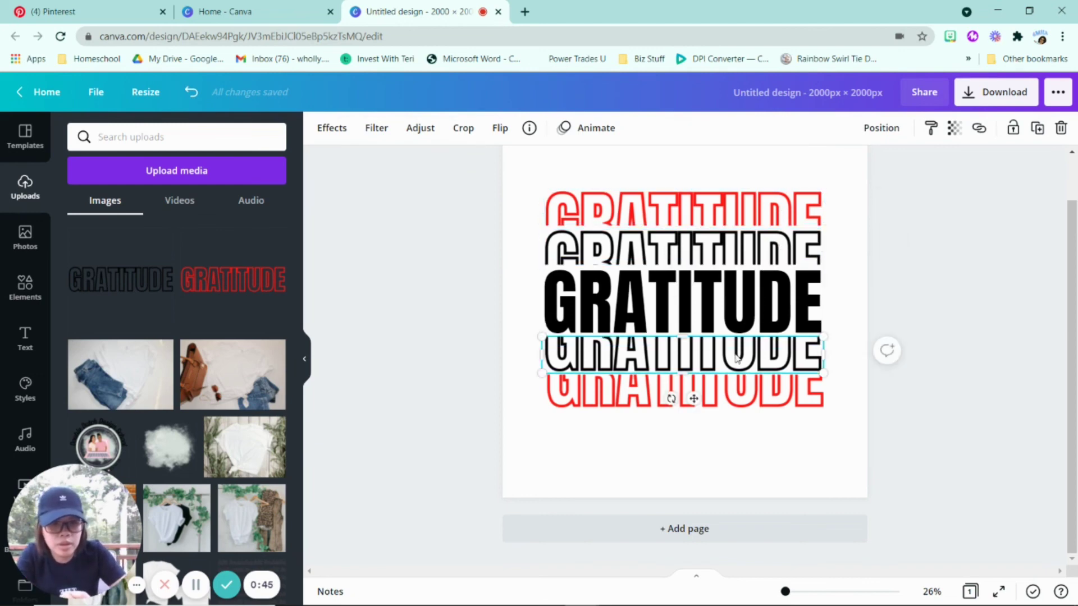
pyautogui.click(733, 398)
pyautogui.click(464, 372)
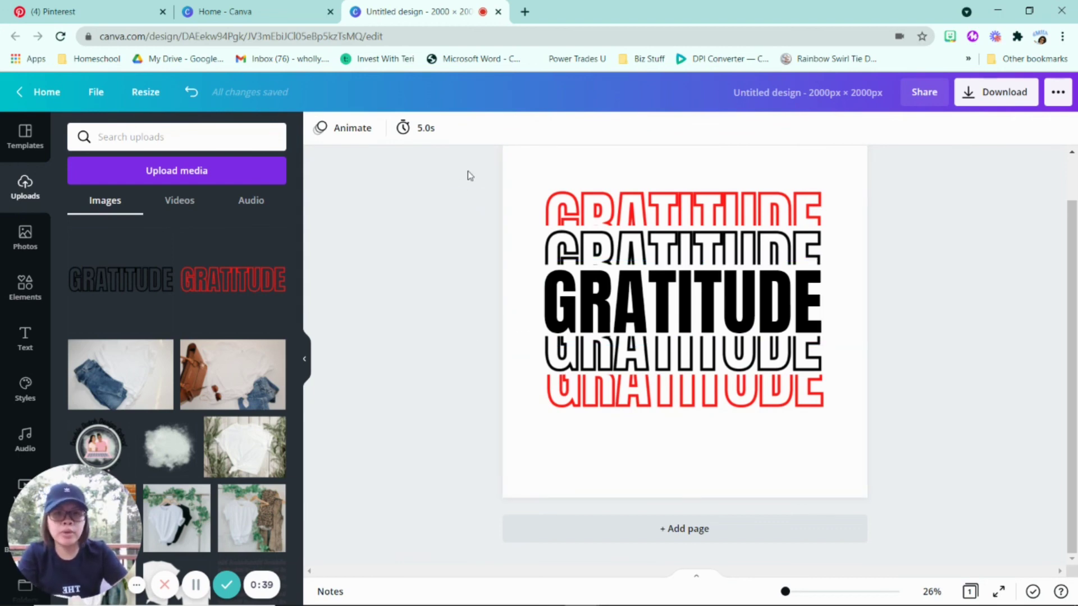
pyautogui.moveTo(472, 169); pyautogui.dragTo(886, 402)
# Group the five words, enlarge the group to about 1,686 × 1,309 px, and centre it
pyautogui.click(961, 128)
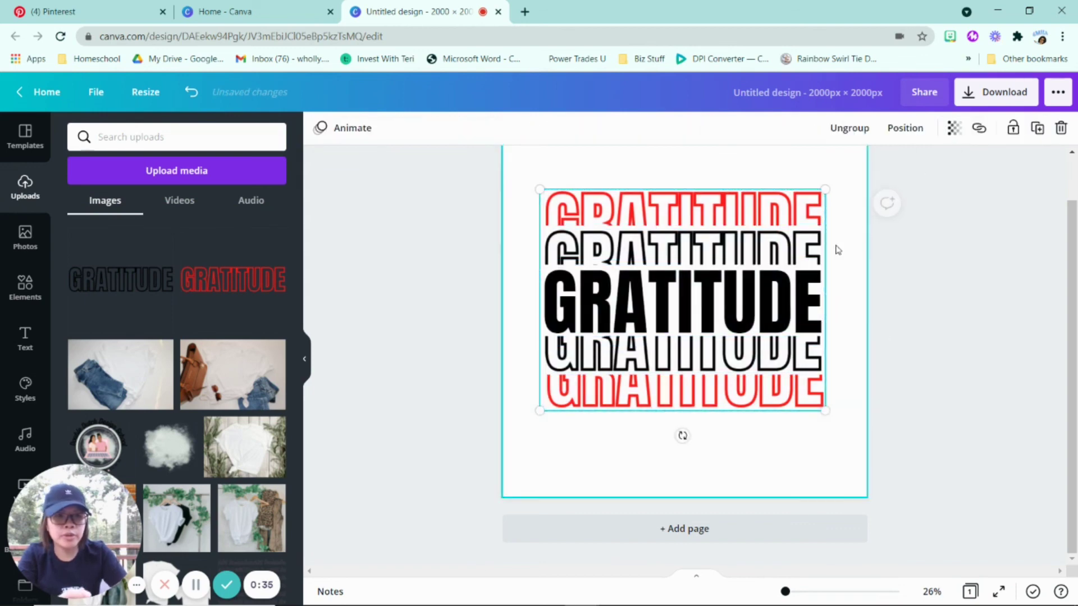
pyautogui.moveTo(824, 189); pyautogui.dragTo(840, 163)
pyautogui.scroll(1, 763, 327)
pyautogui.scroll(-1, 763, 327)
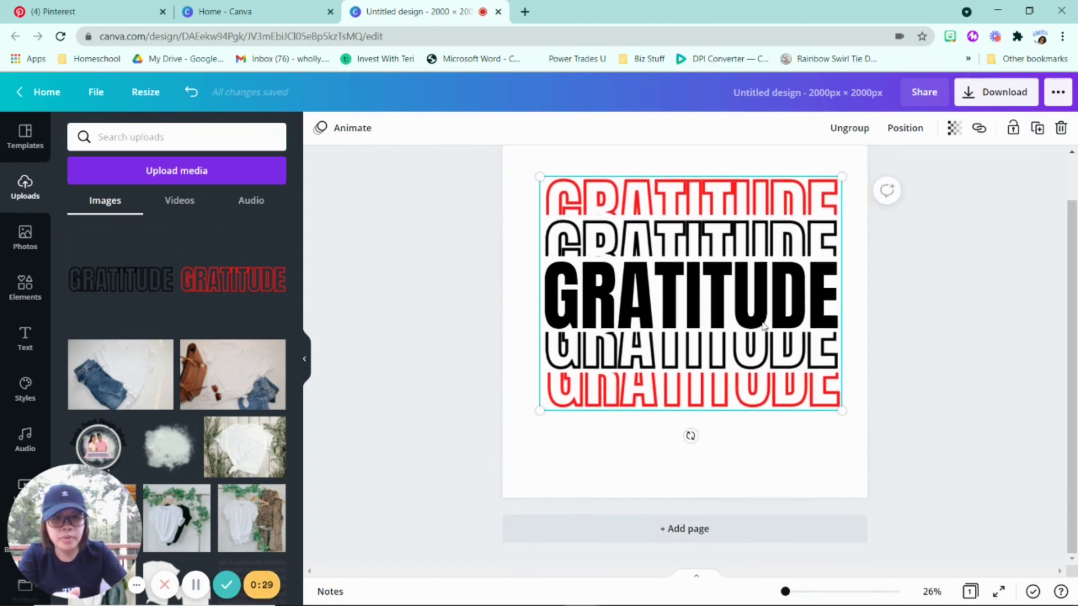
pyautogui.moveTo(537, 412); pyautogui.dragTo(528, 420)
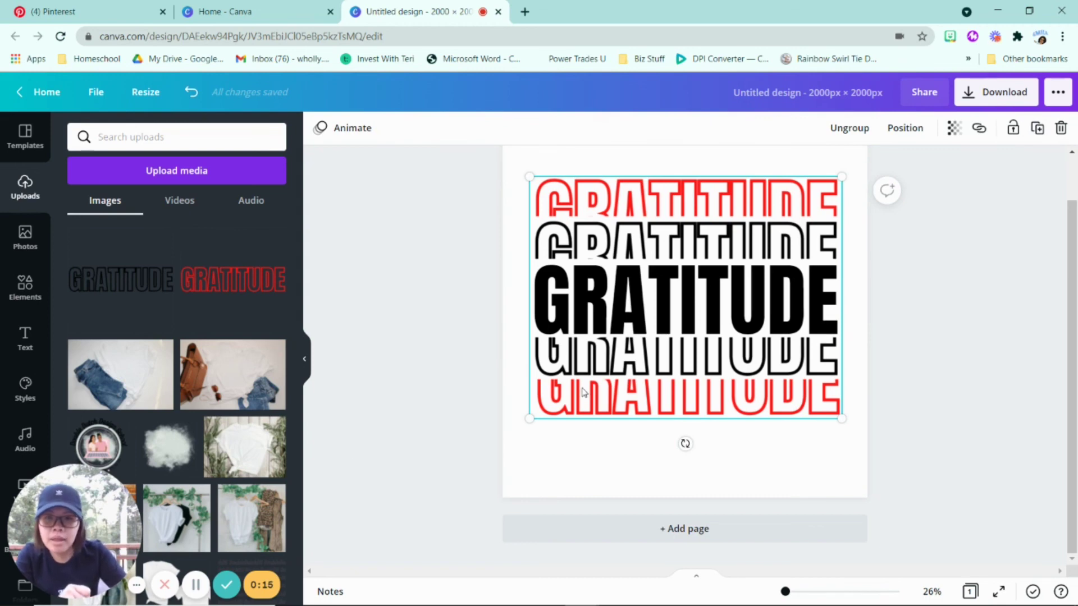
pyautogui.moveTo(651, 317); pyautogui.dragTo(651, 325)
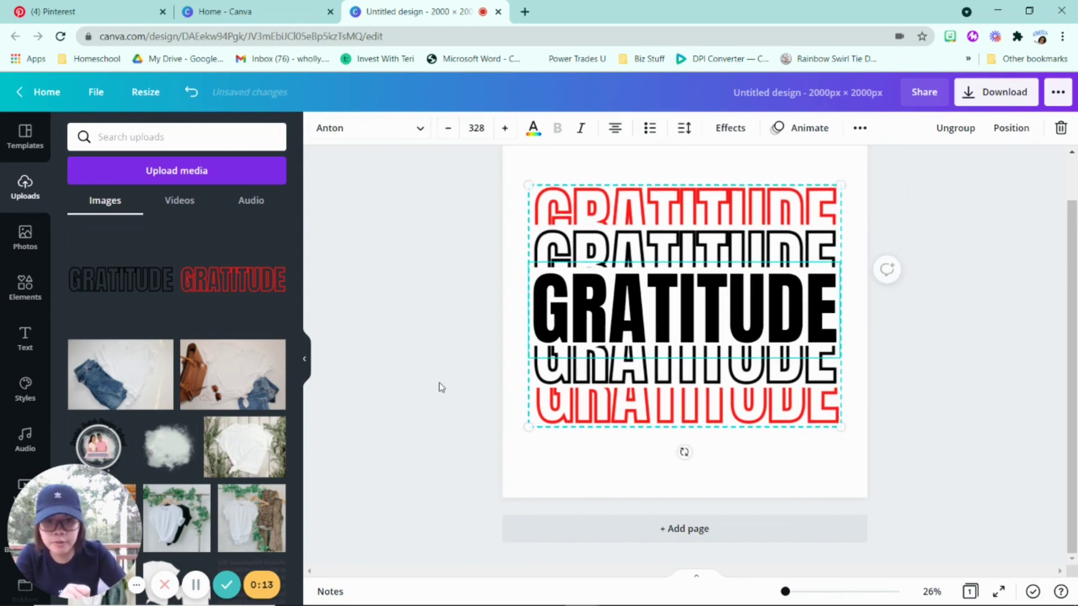